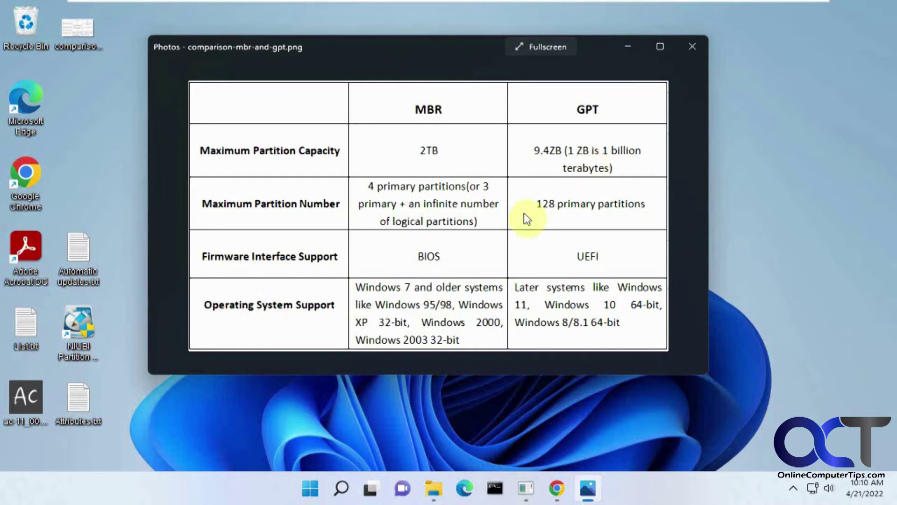
- Open Disk Management from a 'disk ma' search and maximize its window
{"action": "left_click", "coordinate": [342, 497]}
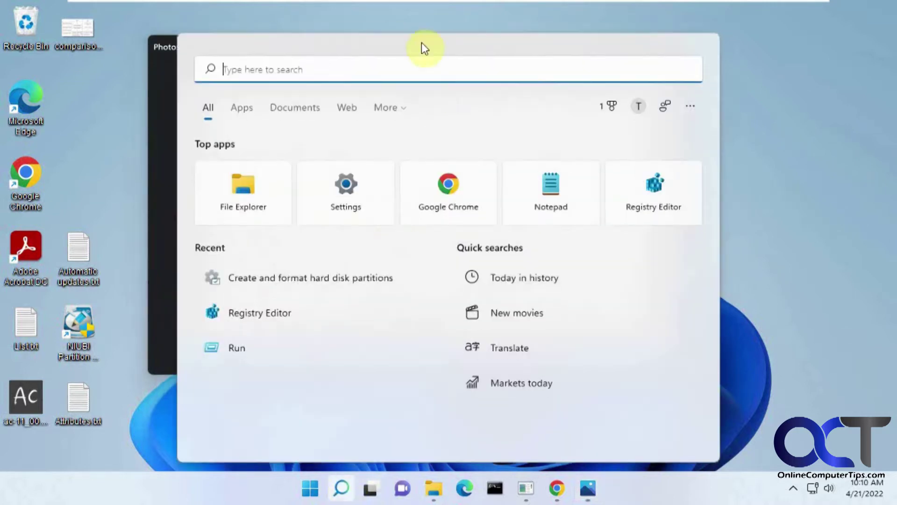
{"action": "type", "text": "disk ma"}
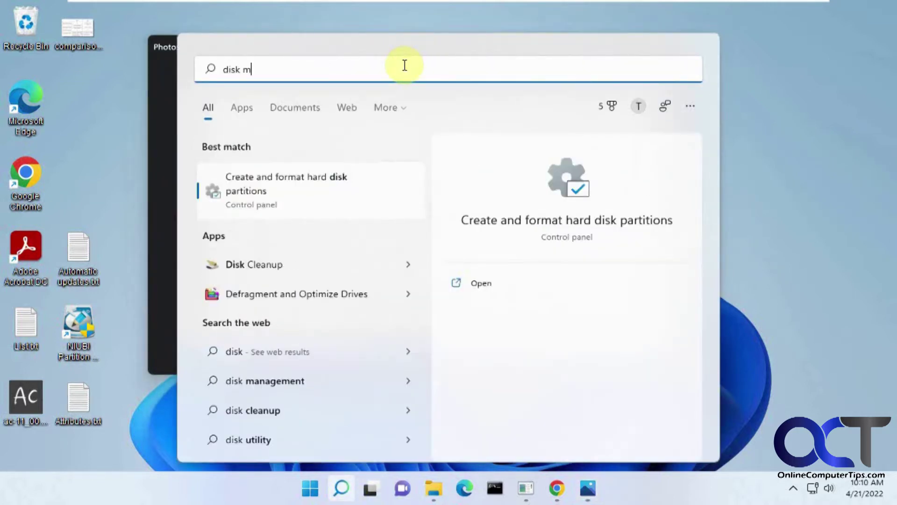
{"action": "left_click", "coordinate": [304, 183]}
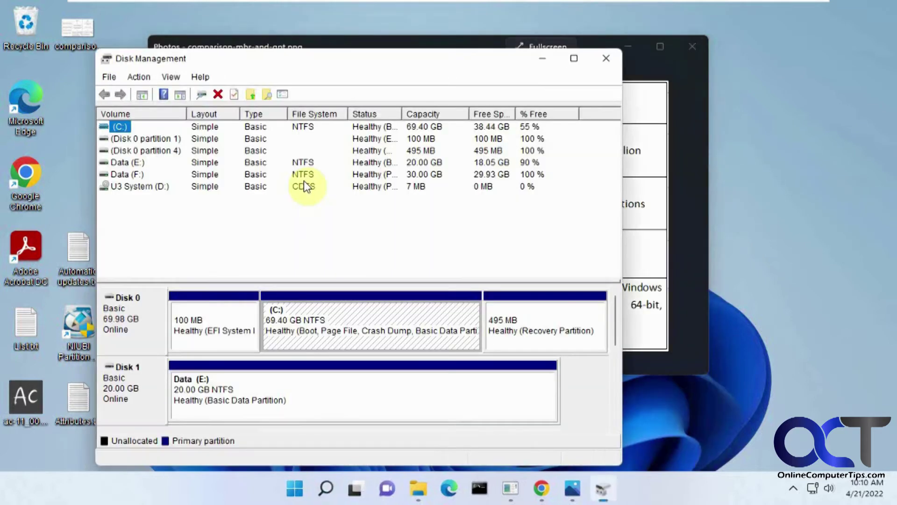
{"action": "left_click", "coordinate": [575, 58]}
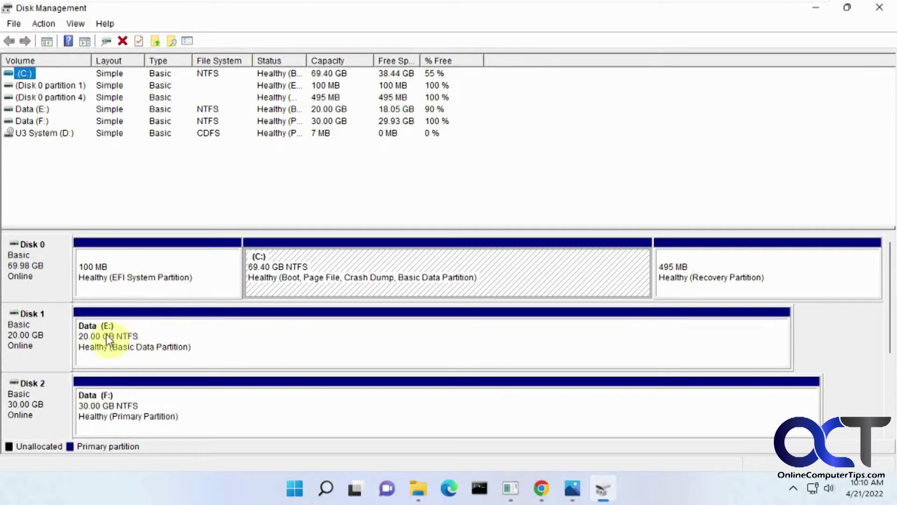
- Check the Volumes tab in Disk 0 and Disk 1 Properties to confirm both are GPT
{"action": "right_click", "coordinate": [55, 292]}
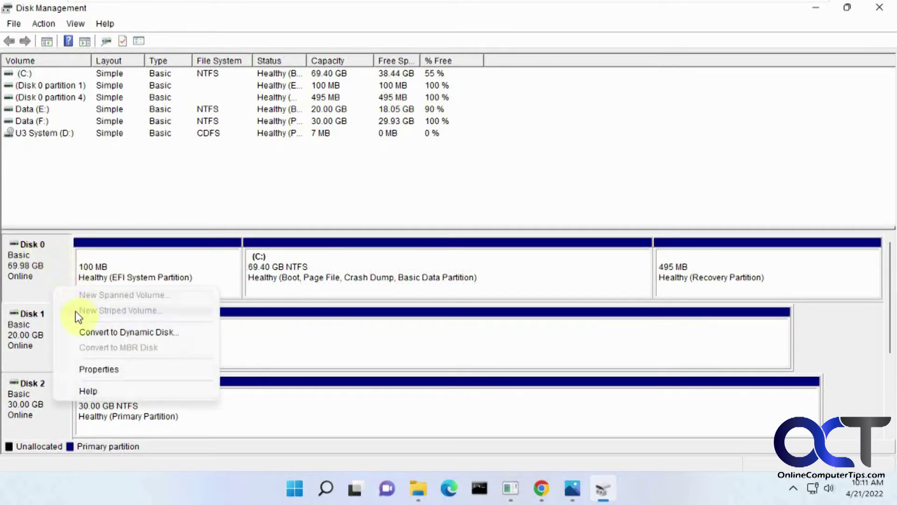
{"action": "left_click", "coordinate": [94, 368]}
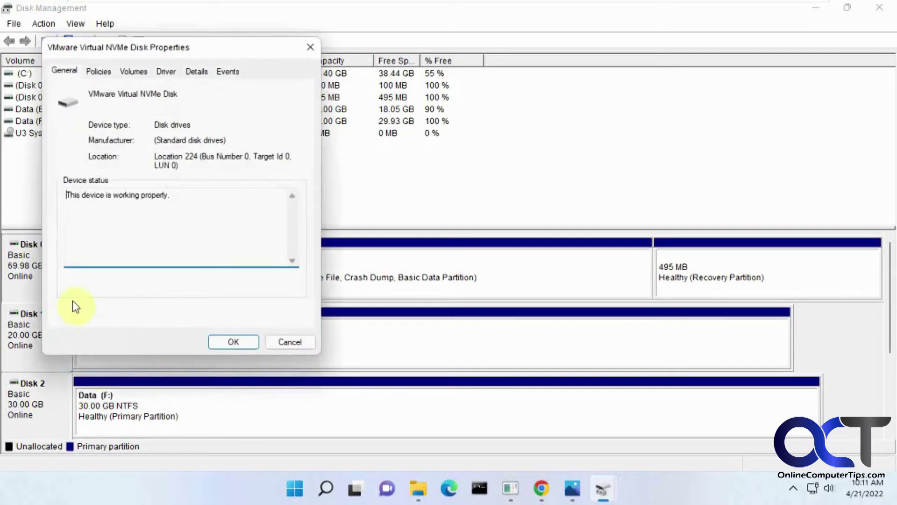
{"action": "left_click", "coordinate": [131, 70]}
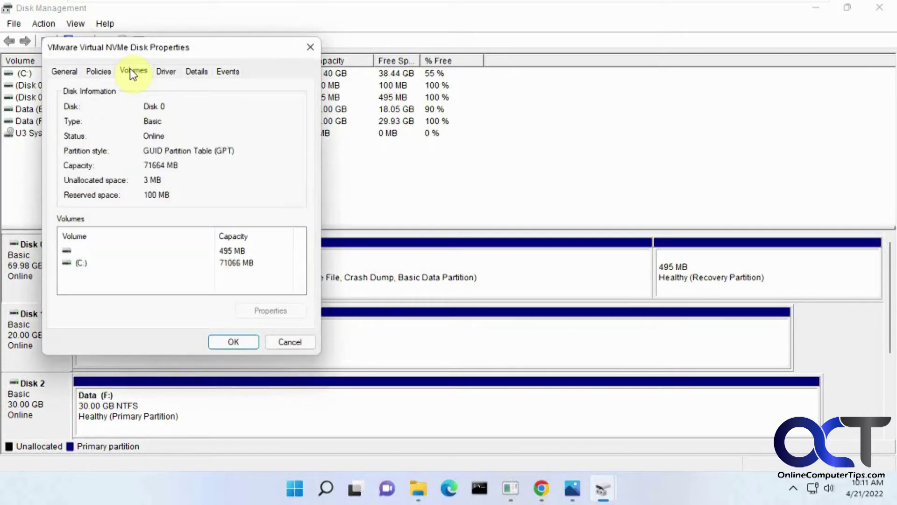
{"action": "left_click", "coordinate": [297, 346]}
{"action": "right_click", "coordinate": [60, 348]}
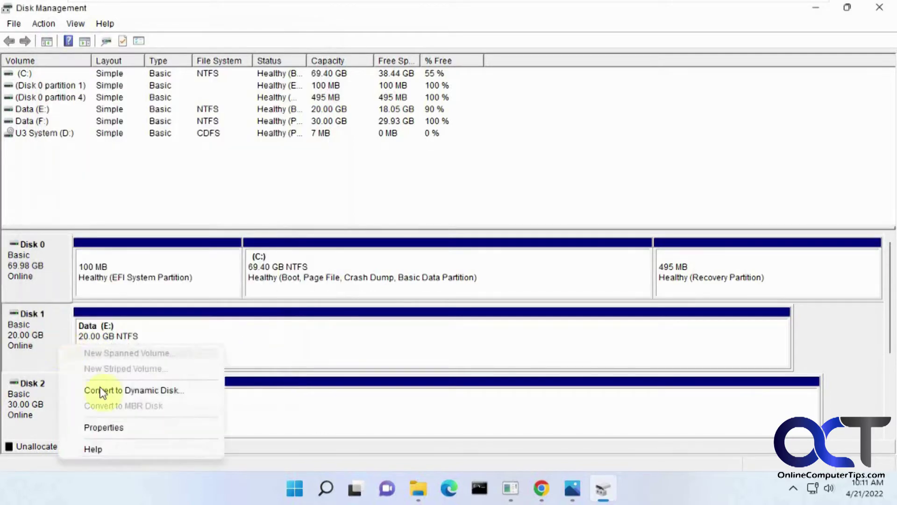
{"action": "left_click", "coordinate": [116, 426]}
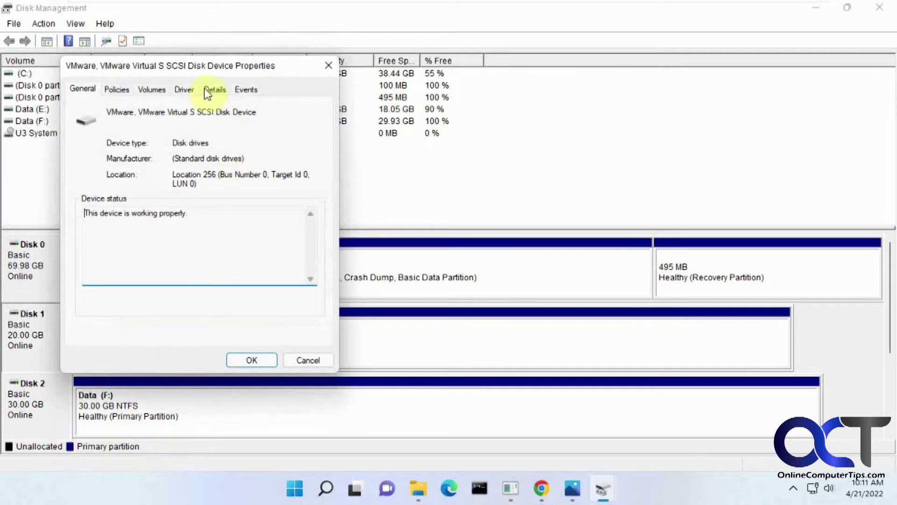
{"action": "left_click", "coordinate": [148, 89]}
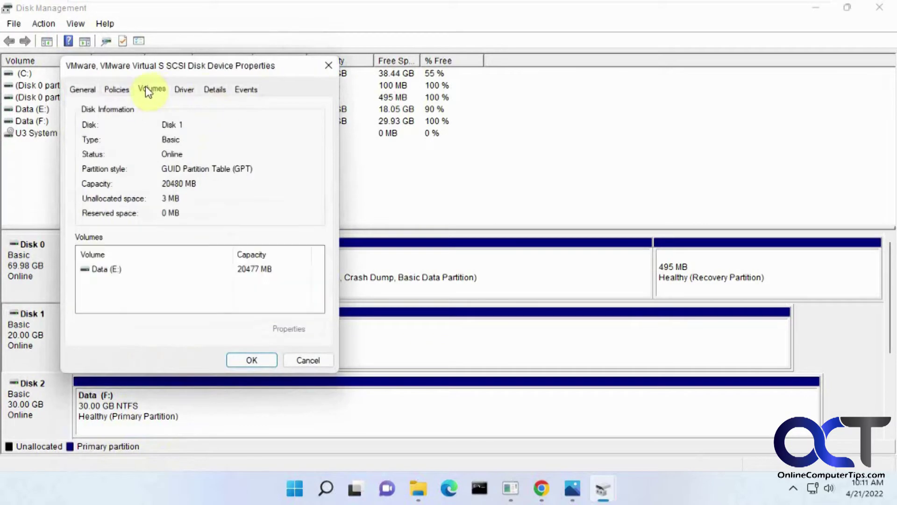
{"action": "left_click", "coordinate": [310, 363]}
- Confirm the 30 GB Disk 2 is MBR in its Properties, then close Disk Management
{"action": "right_click", "coordinate": [65, 409]}
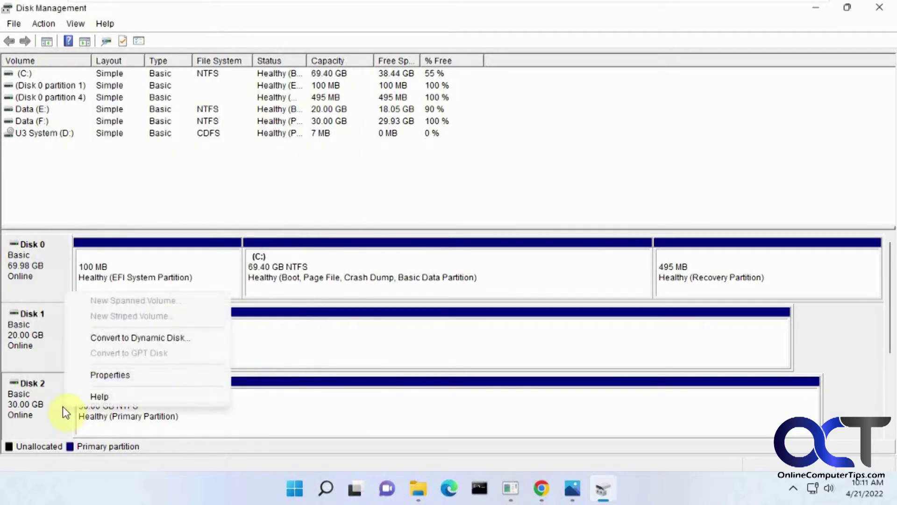
{"action": "left_click", "coordinate": [118, 374]}
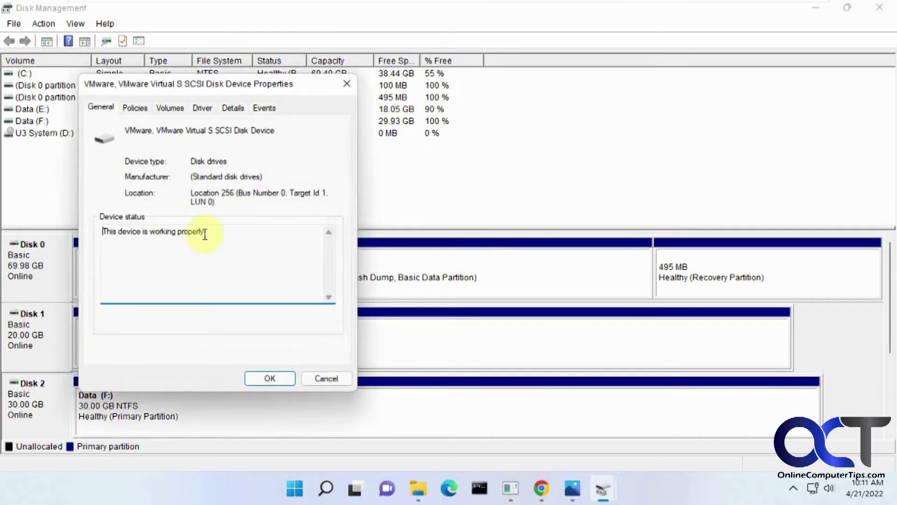
{"action": "left_click", "coordinate": [177, 107]}
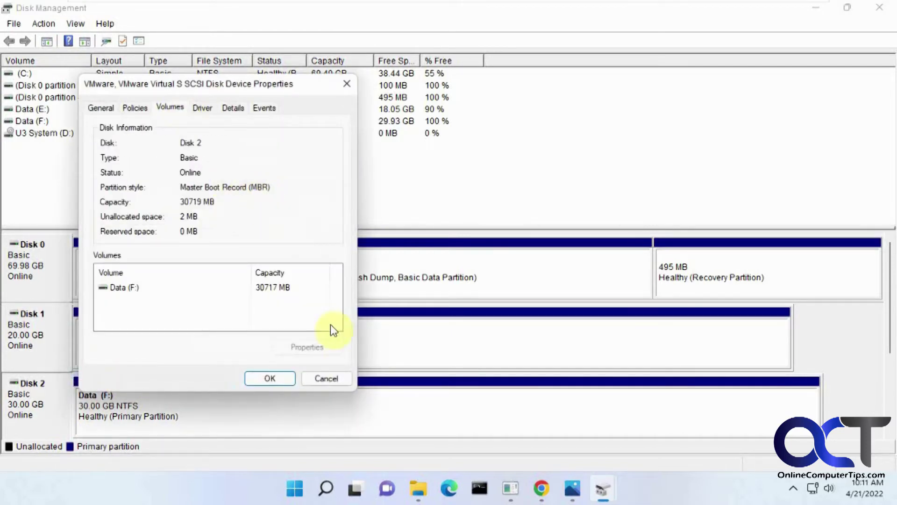
{"action": "left_click", "coordinate": [334, 378]}
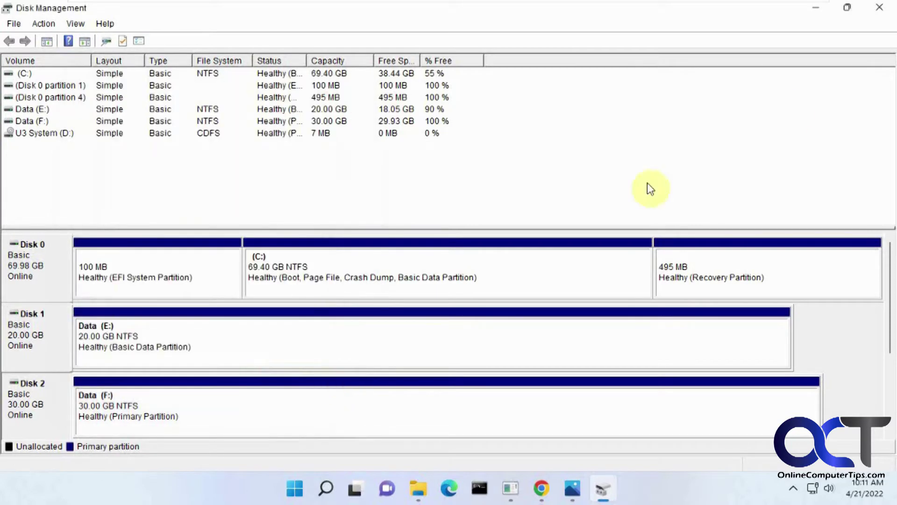
{"action": "left_click", "coordinate": [878, 14]}
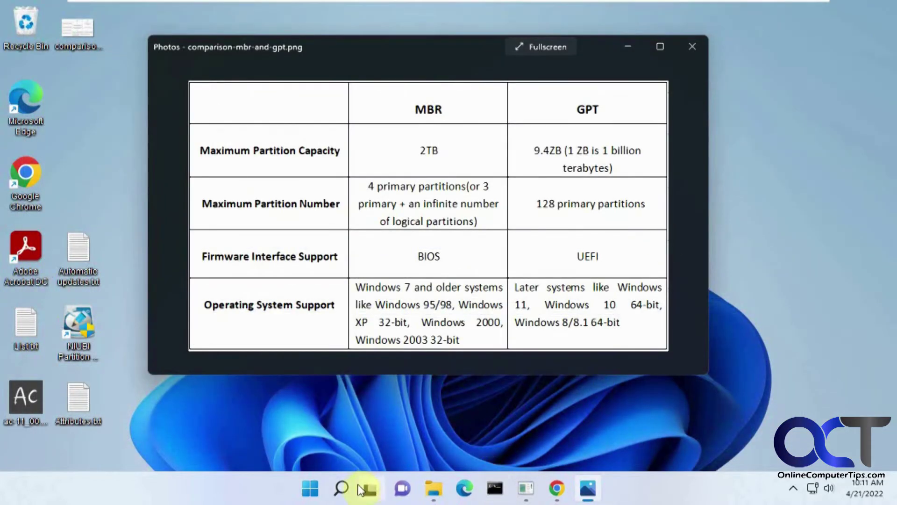
- Launch DiskPart from search with administrator rights
{"action": "left_click", "coordinate": [342, 487]}
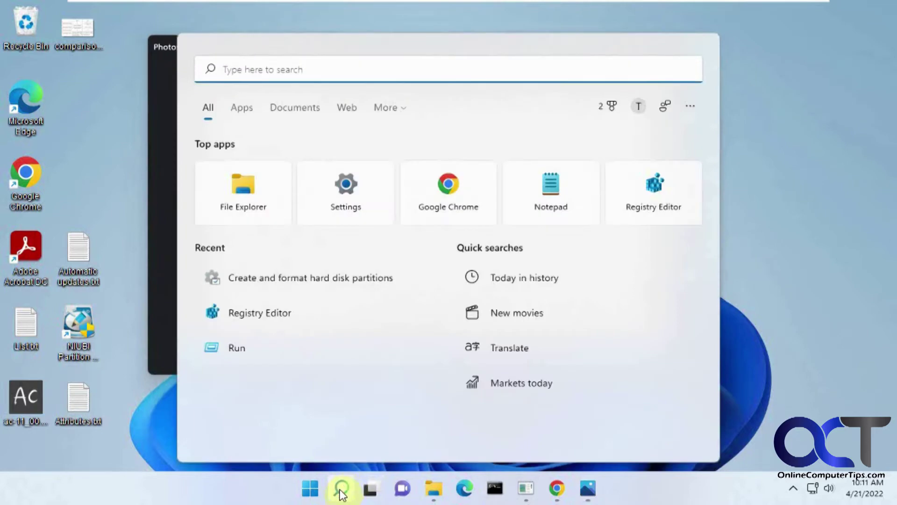
{"action": "type", "text": "diskpar"}
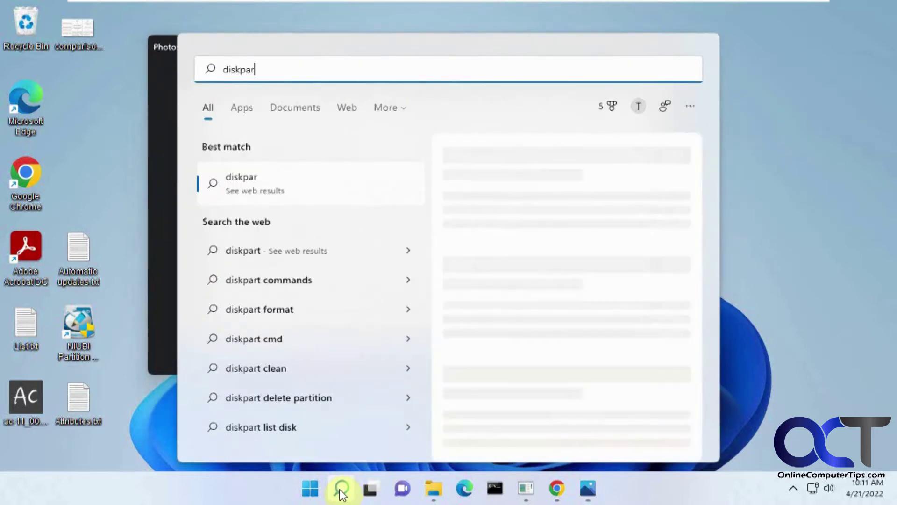
{"action": "type", "text": "t"}
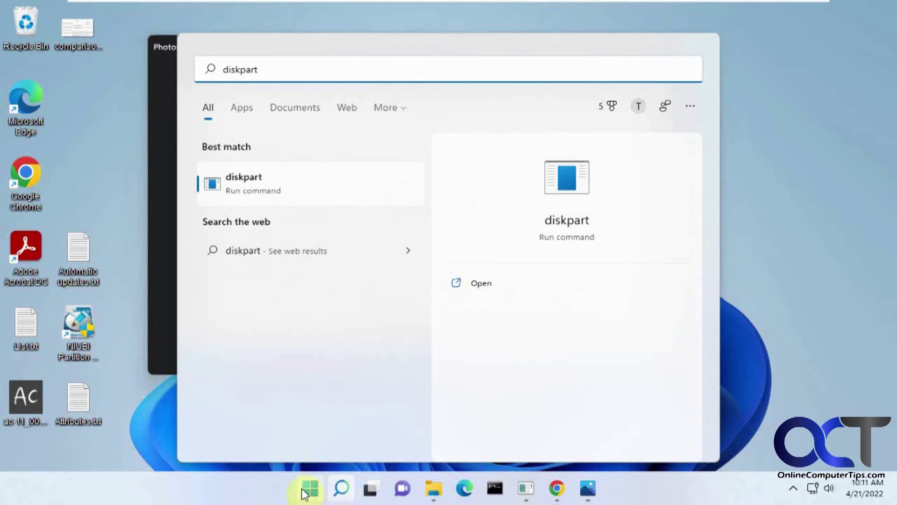
{"action": "left_click", "coordinate": [275, 185]}
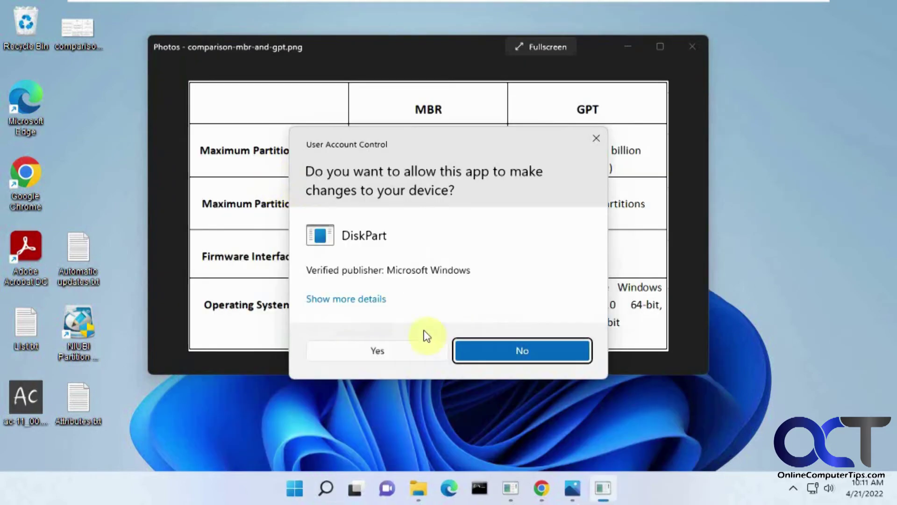
{"action": "left_click", "coordinate": [404, 350]}
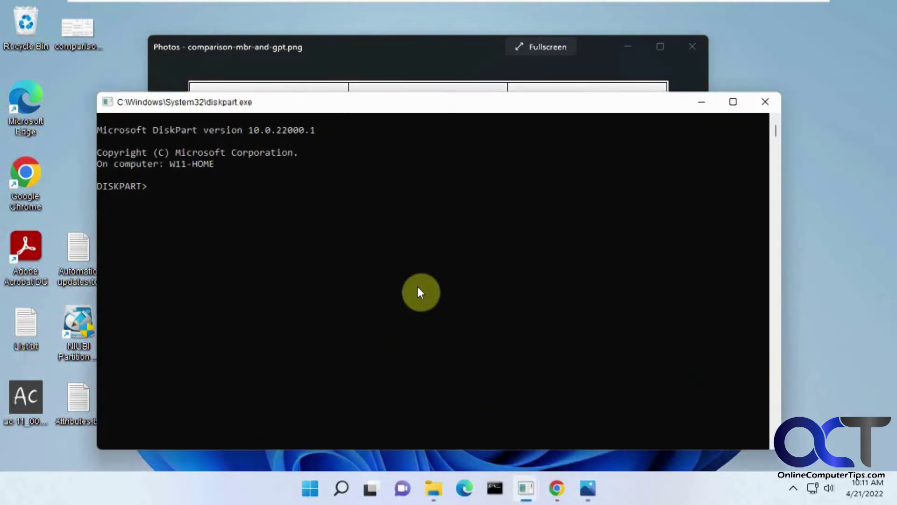
- Run 'list disk', showing GPT marks on Disks 0 and 1 but not on Disk 2
{"action": "type", "text": "lis"}
{"action": "key", "text": "BackSpace"}
{"action": "key", "text": "BackSpace"}
{"action": "type", "text": "t disk"}
{"action": "key", "text": "Return"}
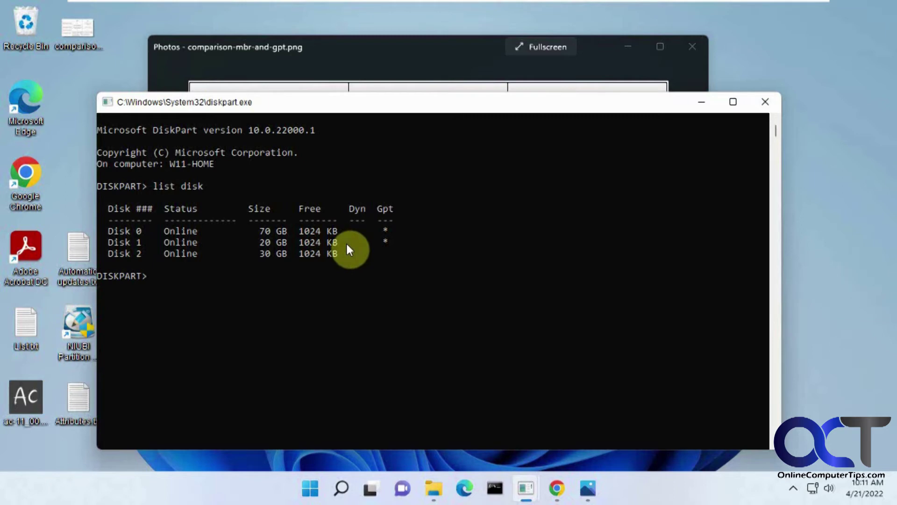
- Close DiskPart and reopen Disk Management maximized
{"action": "left_click", "coordinate": [757, 105]}
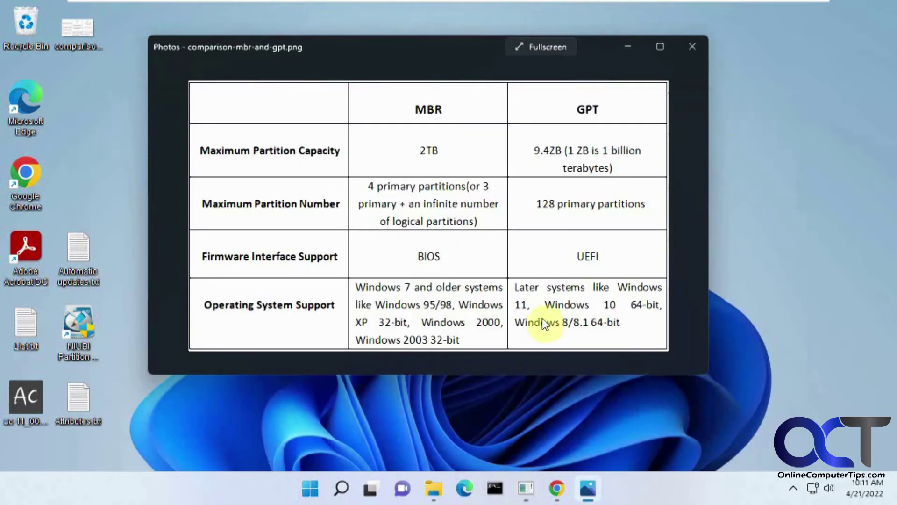
{"action": "left_click", "coordinate": [342, 487]}
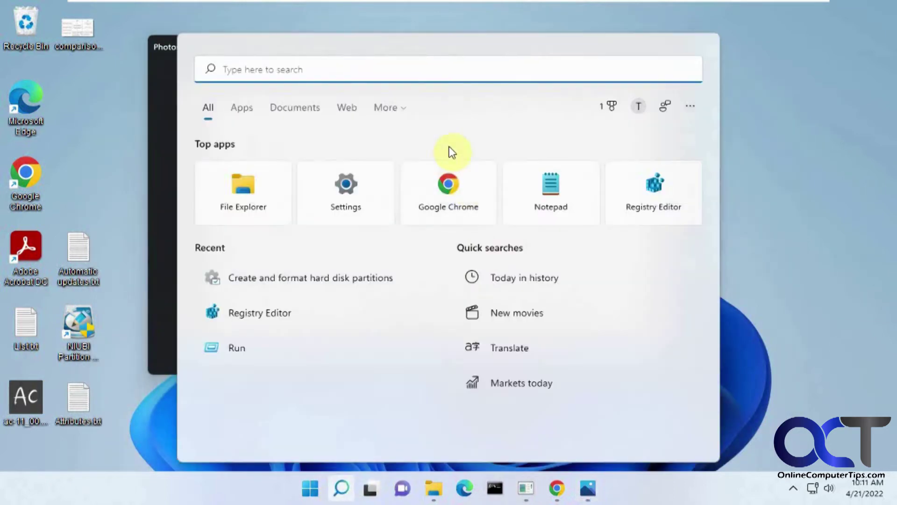
{"action": "type", "text": "disk ma"}
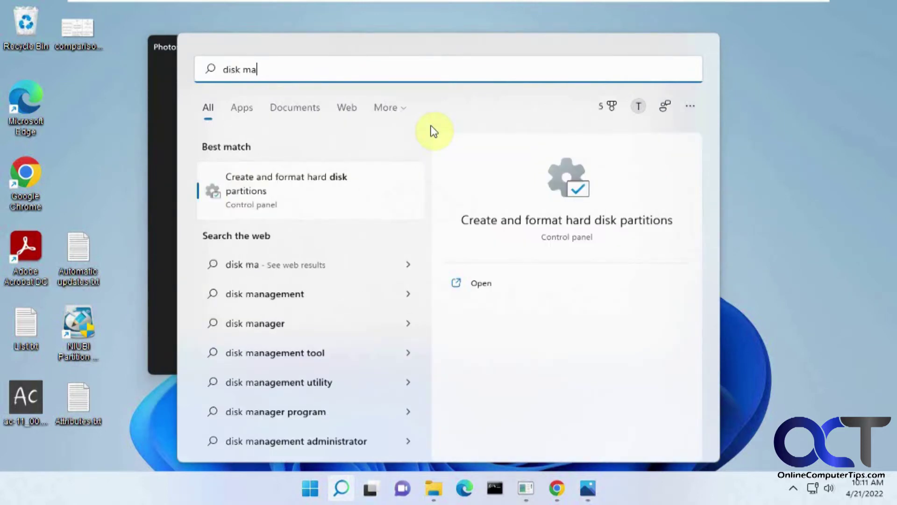
{"action": "left_click", "coordinate": [285, 185]}
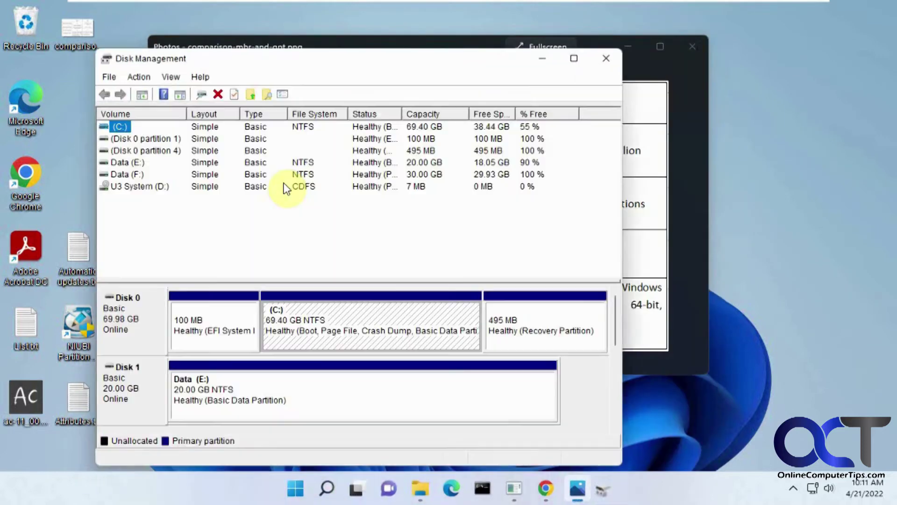
{"action": "left_click", "coordinate": [574, 58]}
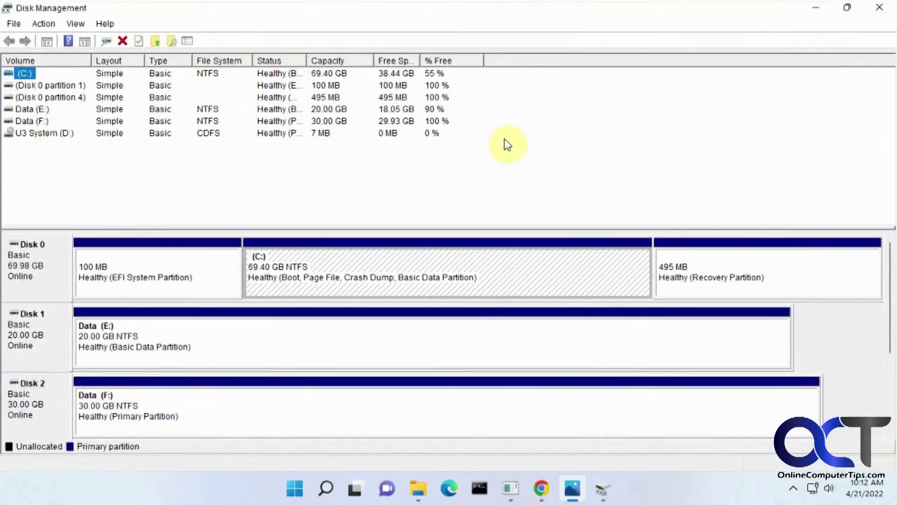
- Confirm Convert to GPT Disk is greyed out for Disk 2, then close Disk Management
{"action": "right_click", "coordinate": [58, 405]}
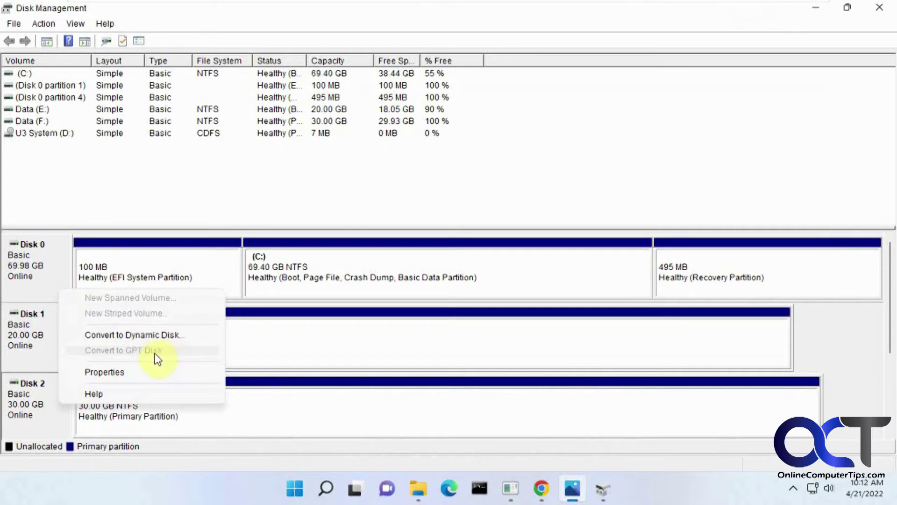
{"action": "left_click", "coordinate": [745, 205]}
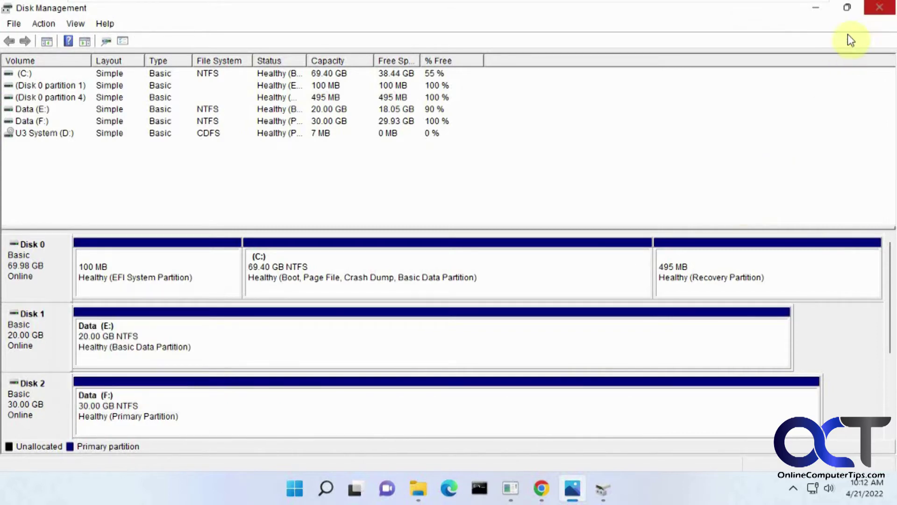
{"action": "left_click", "coordinate": [880, 7]}
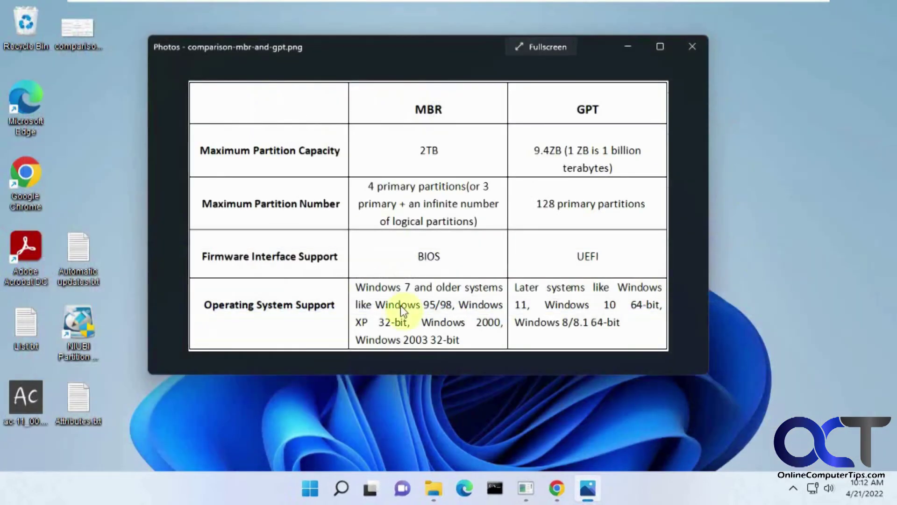
{"action": "left_click", "coordinate": [77, 332]}
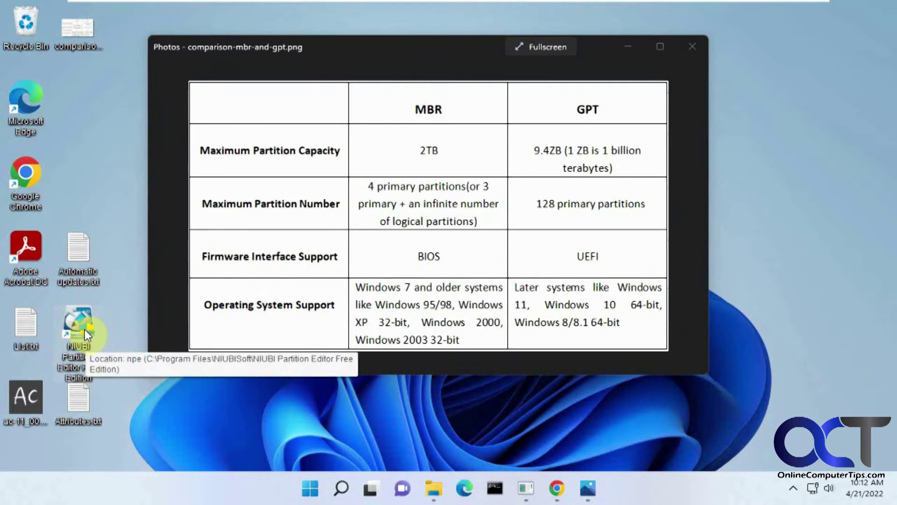
- Launch NIUBI maximized showing Disk 2 as 30 GB Basic MBR, then open Data (E:) in File Explorer
{"action": "double_click", "coordinate": [83, 328]}
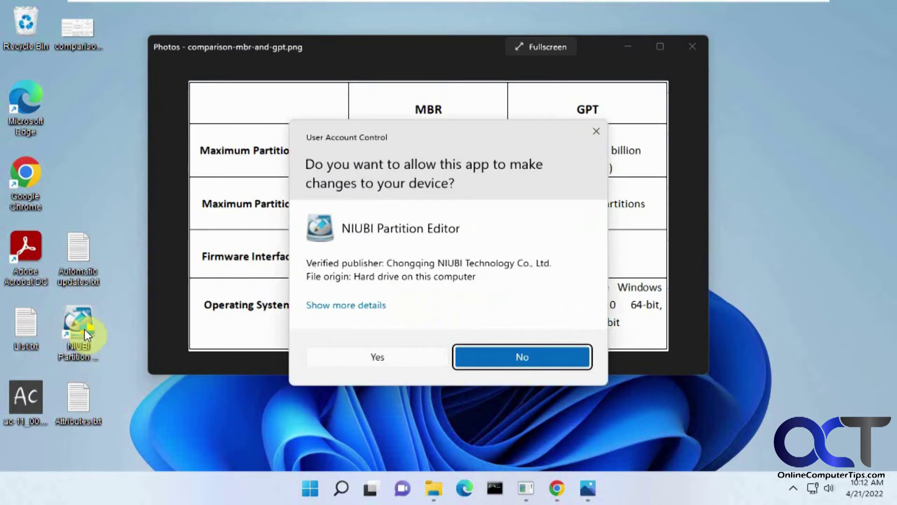
{"action": "left_click", "coordinate": [359, 355]}
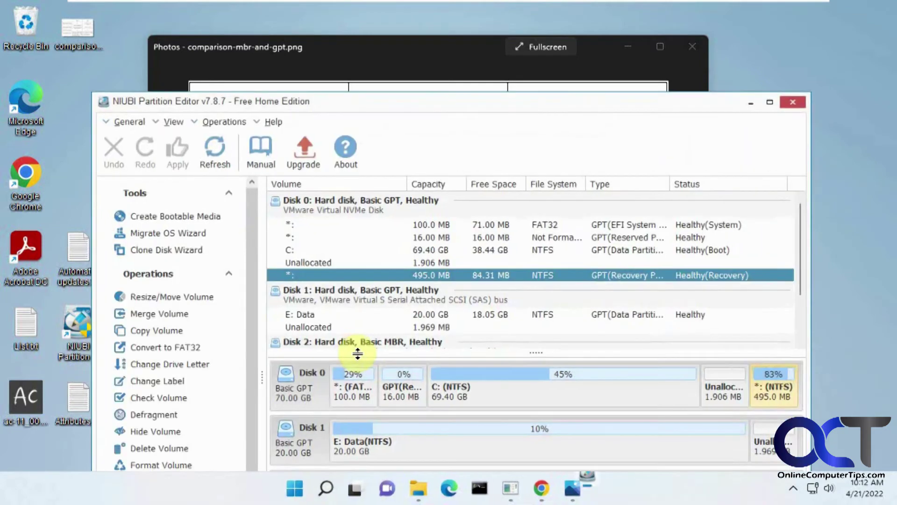
{"action": "left_click_drag", "start_coordinate": [655, 105], "coordinate": [653, 31]}
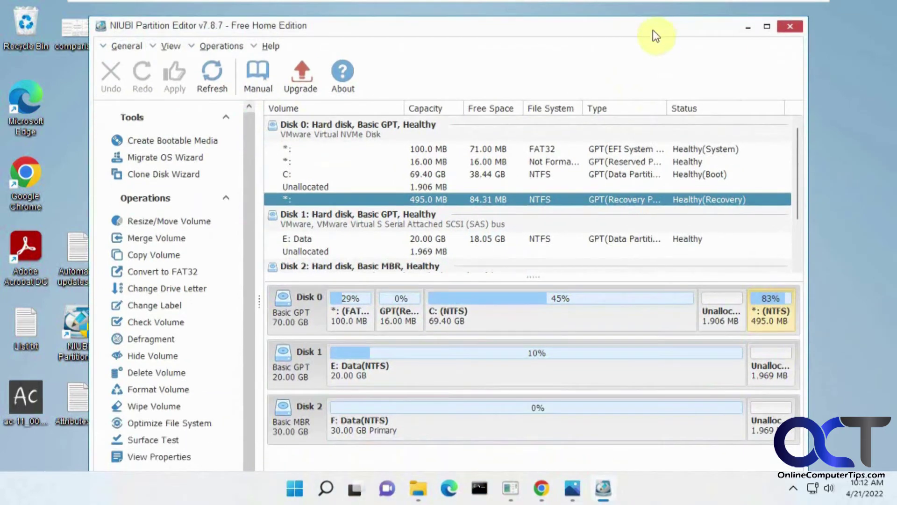
{"action": "left_click", "coordinate": [767, 28]}
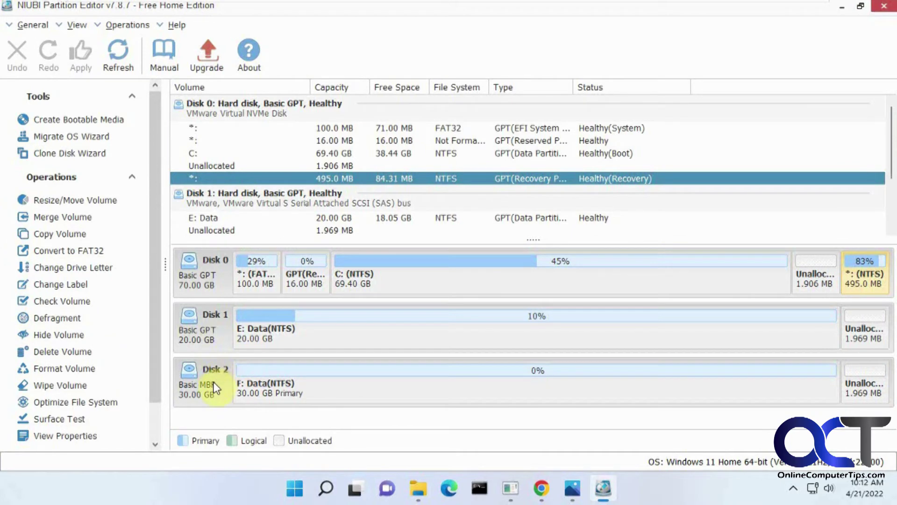
{"action": "mouse_move", "coordinate": [417, 499]}
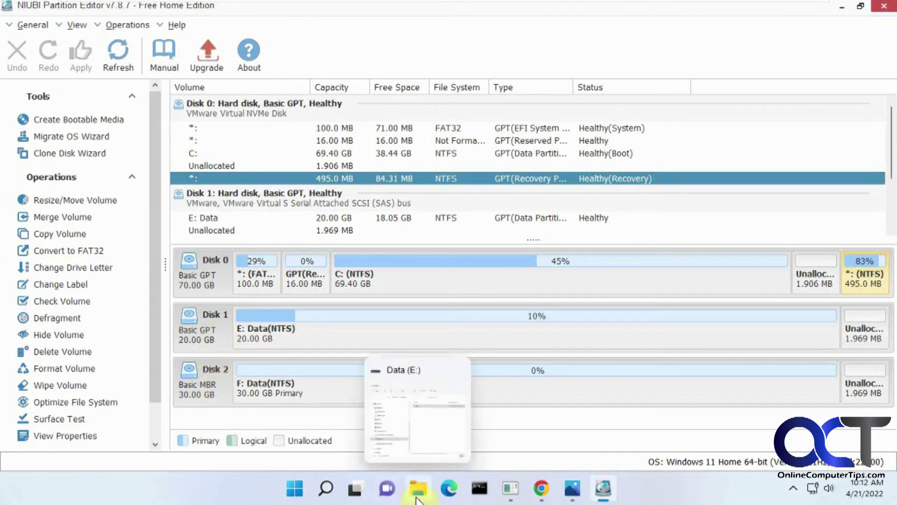
{"action": "left_click", "coordinate": [417, 499]}
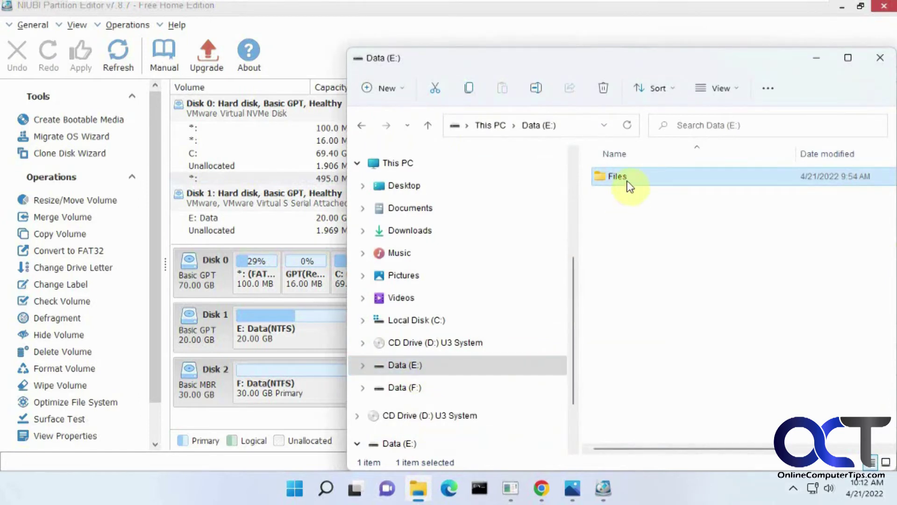
- Copy the Files folder from Data (E:) and paste it into Data (F:)
{"action": "key", "text": "ctrl+c"}
{"action": "left_click", "coordinate": [417, 386]}
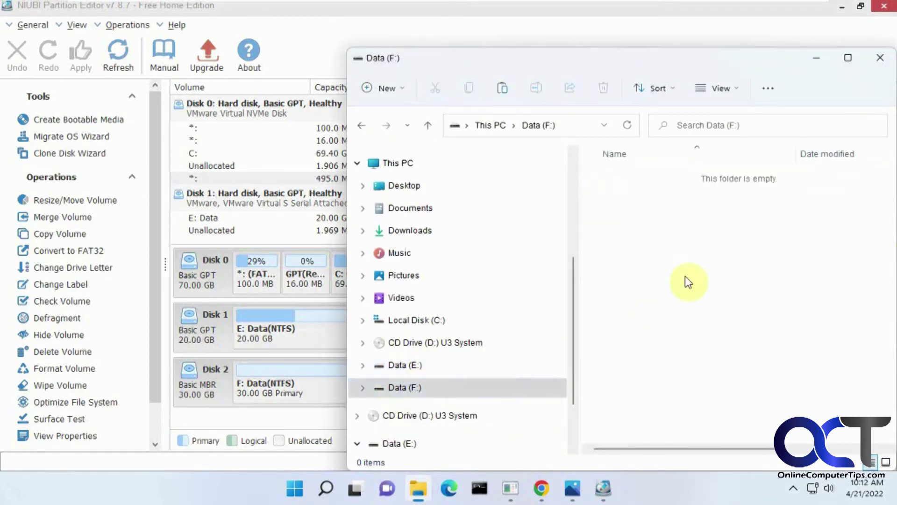
{"action": "key", "text": "ctrl+v"}
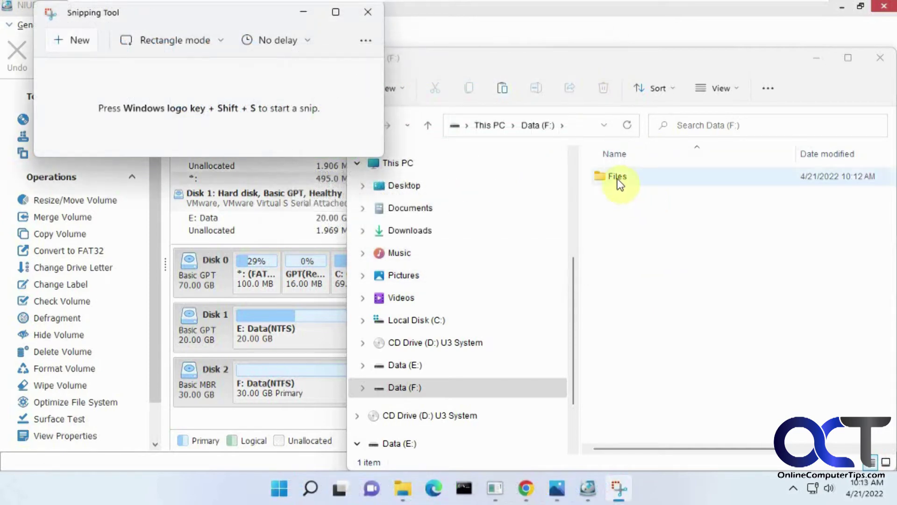
- Snip the Files folder's Properties showing 0.99 GB, 5,932 files and 1,843 folders
{"action": "left_click", "coordinate": [616, 176]}
{"action": "right_click", "coordinate": [616, 176]}
{"action": "left_click", "coordinate": [665, 349]}
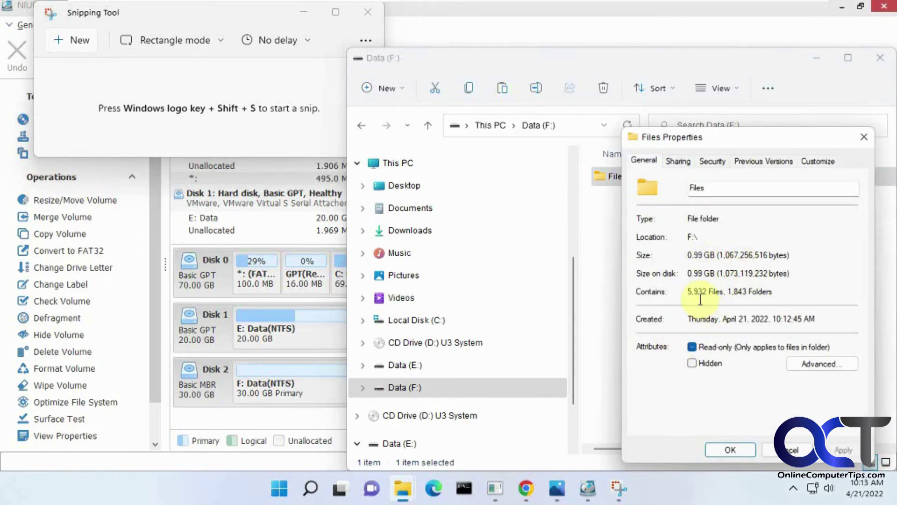
{"action": "left_click", "coordinate": [72, 39]}
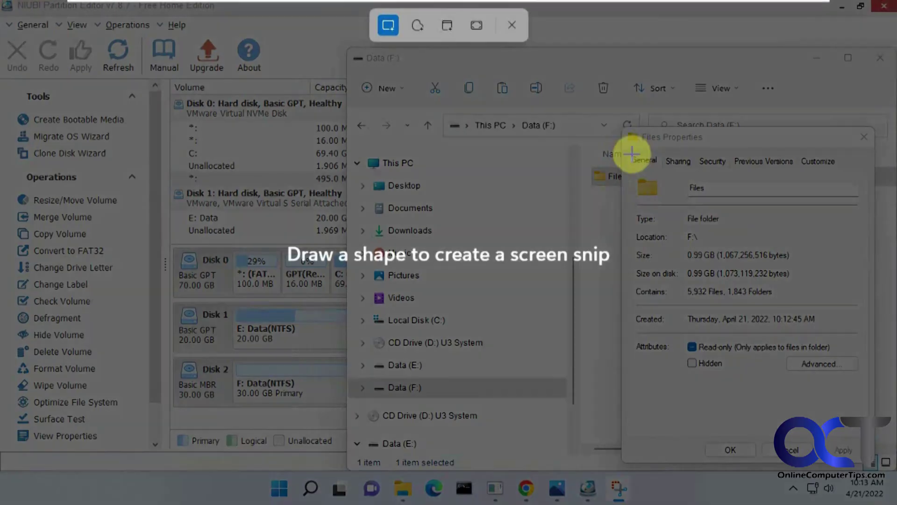
{"action": "left_click_drag", "start_coordinate": [637, 202], "coordinate": [837, 334]}
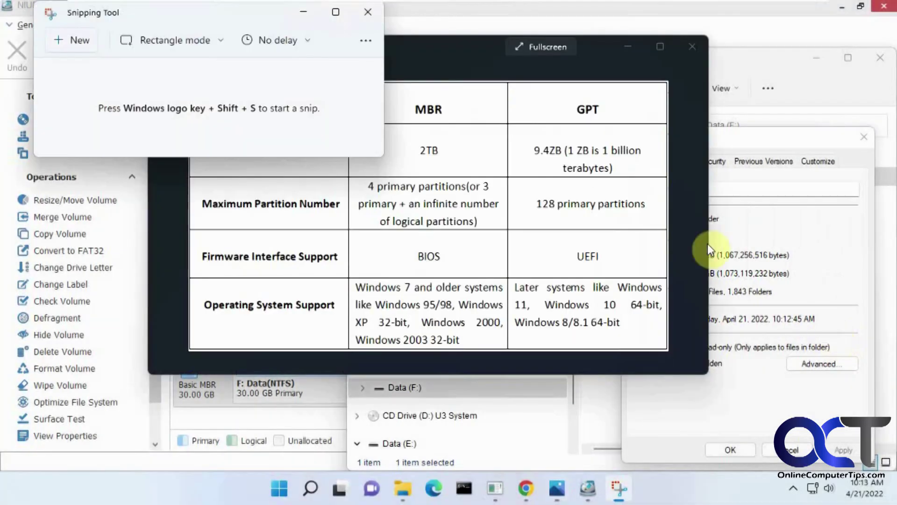
- Minimize Snipping Tool and close the comparison image, Properties dialog and Data (F:) window
{"action": "left_click", "coordinate": [303, 12]}
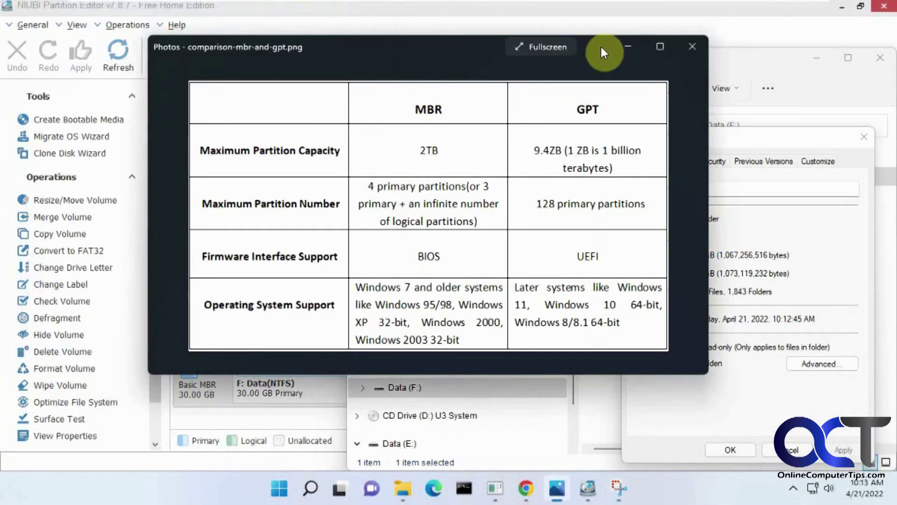
{"action": "left_click", "coordinate": [692, 46]}
{"action": "left_click", "coordinate": [863, 136]}
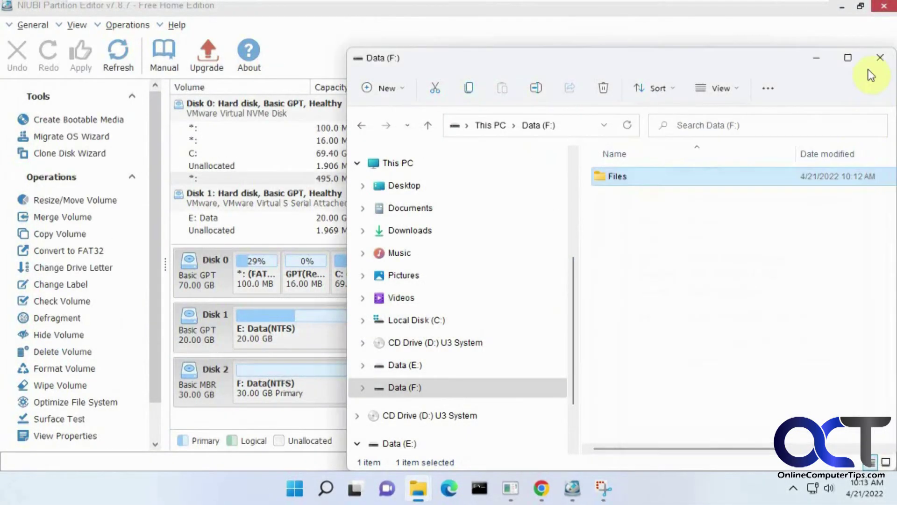
{"action": "left_click", "coordinate": [880, 58]}
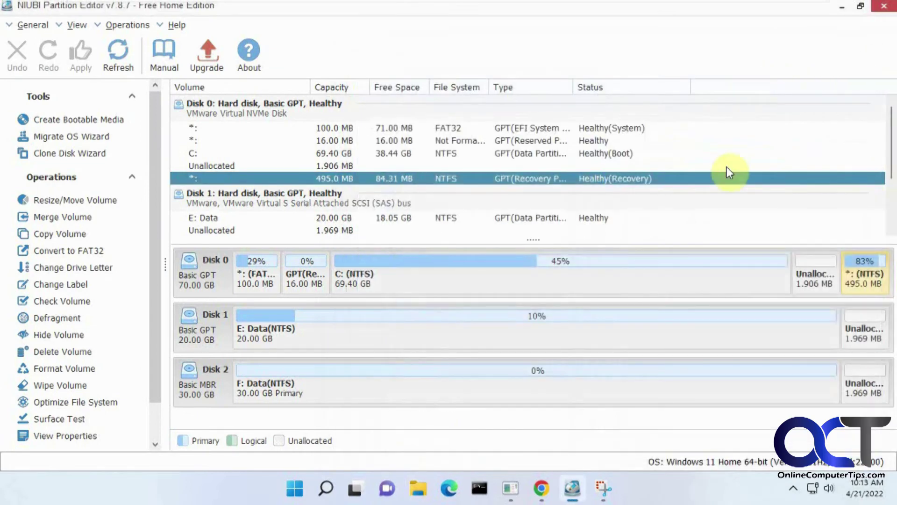
- Queue the conversion of Disk 2 from MBR to GPT in NIUBI
{"action": "left_click", "coordinate": [603, 488]}
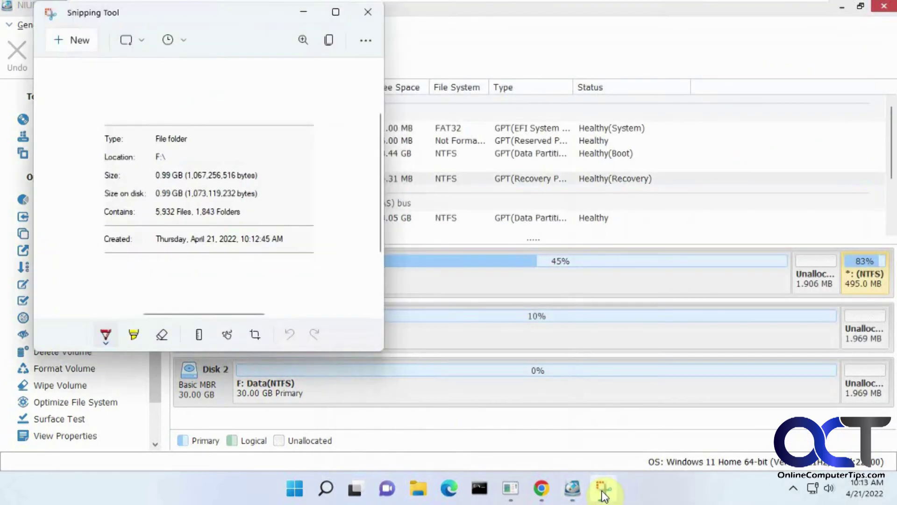
{"action": "left_click", "coordinate": [603, 491]}
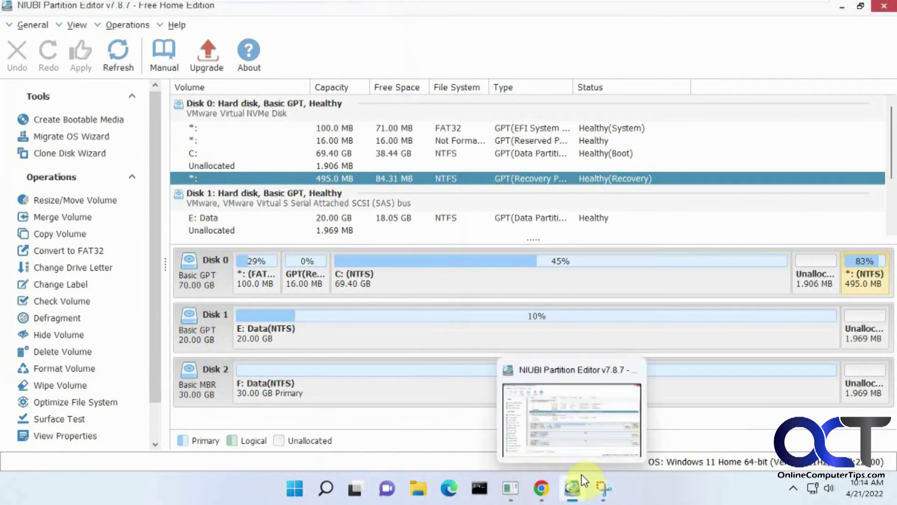
{"action": "right_click", "coordinate": [209, 383]}
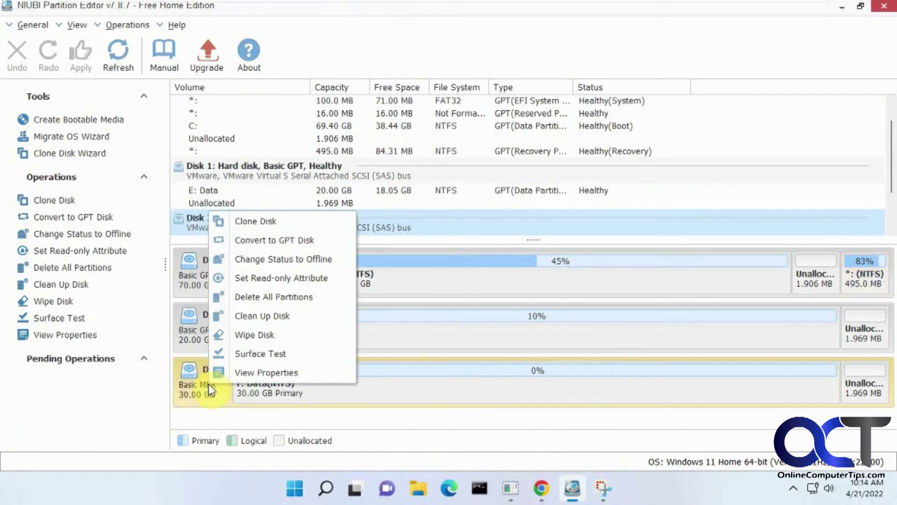
{"action": "left_click", "coordinate": [292, 243]}
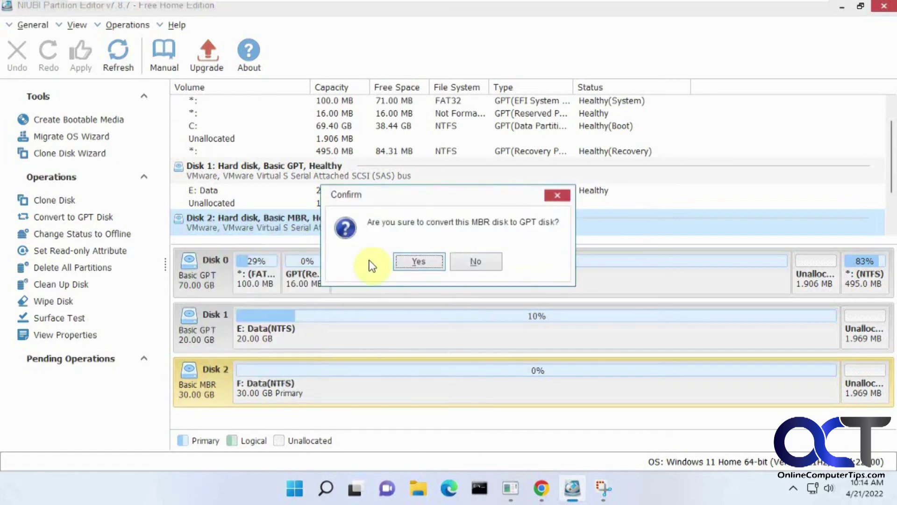
{"action": "left_click", "coordinate": [411, 263]}
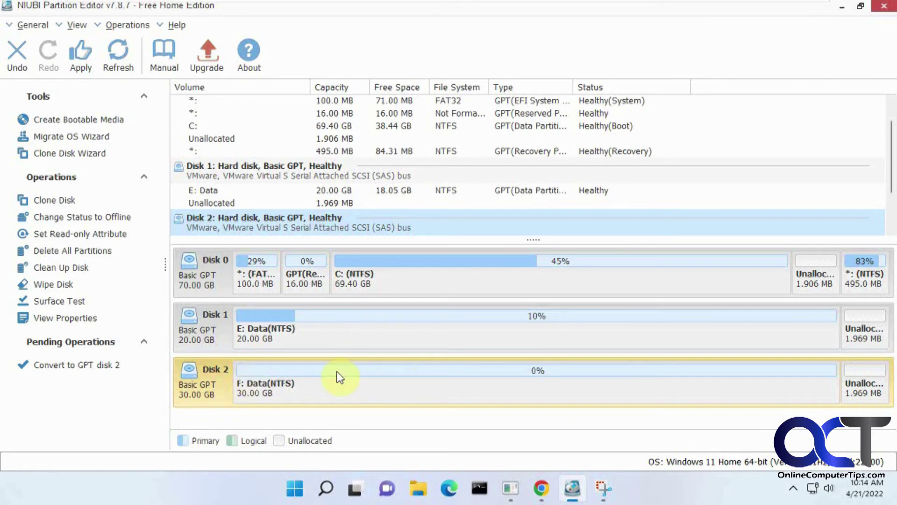
- Apply the pending conversion and dismiss the success message and AutoPlay notification
{"action": "left_click", "coordinate": [83, 61]}
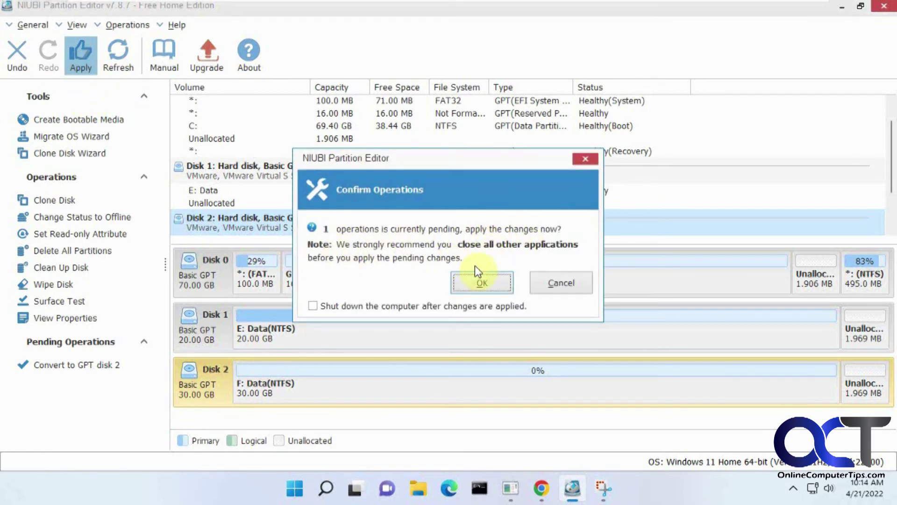
{"action": "left_click", "coordinate": [483, 285]}
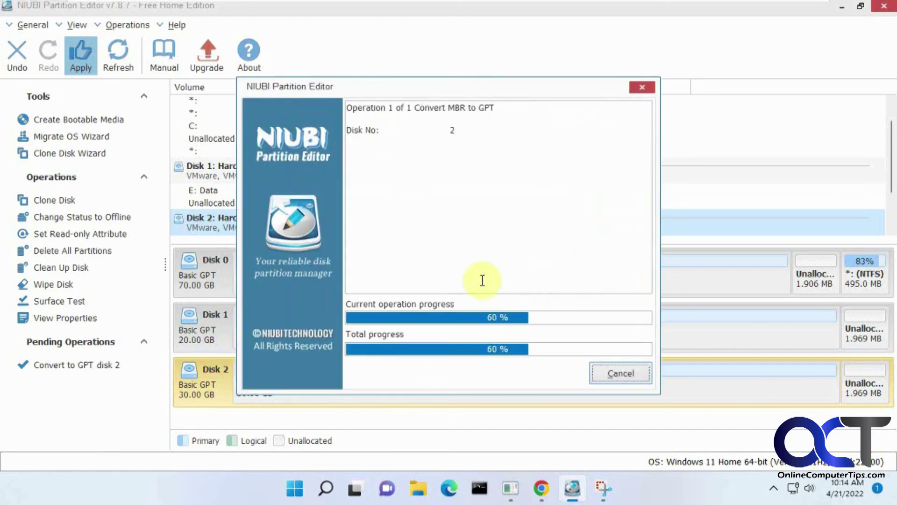
{"action": "left_click", "coordinate": [453, 261]}
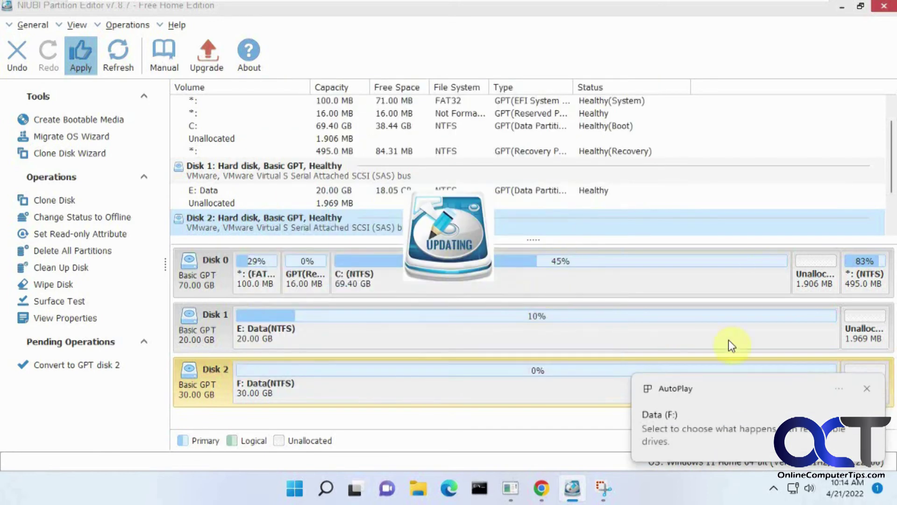
{"action": "left_click", "coordinate": [868, 386]}
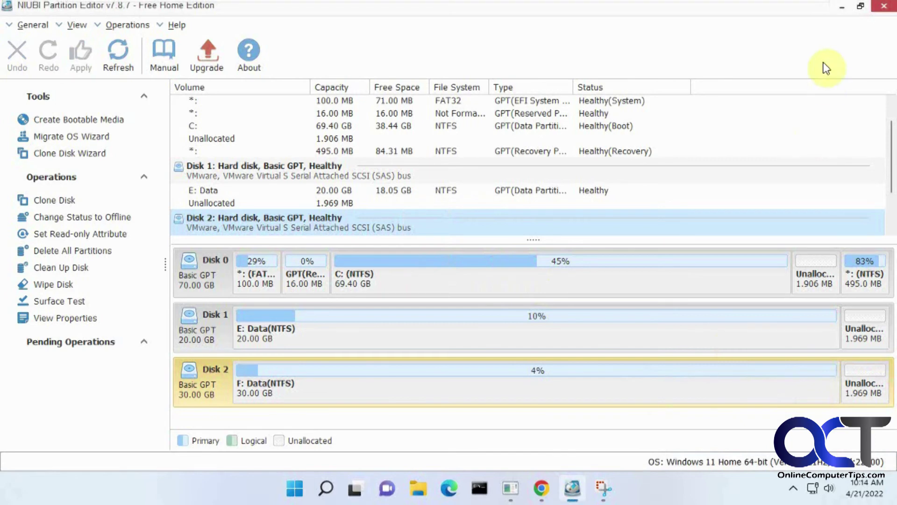
- Bring back the earlier properties snip and open Data (F:) in File Explorer
{"action": "left_click", "coordinate": [837, 7]}
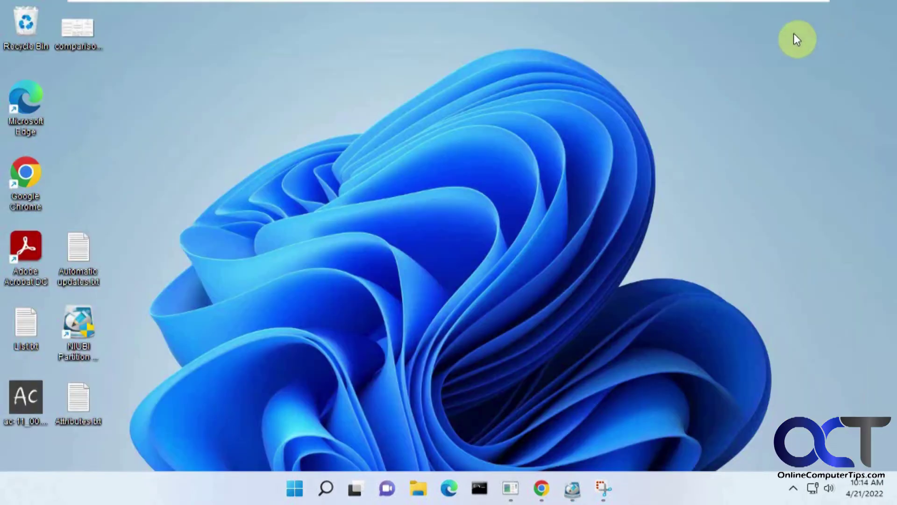
{"action": "left_click", "coordinate": [603, 487]}
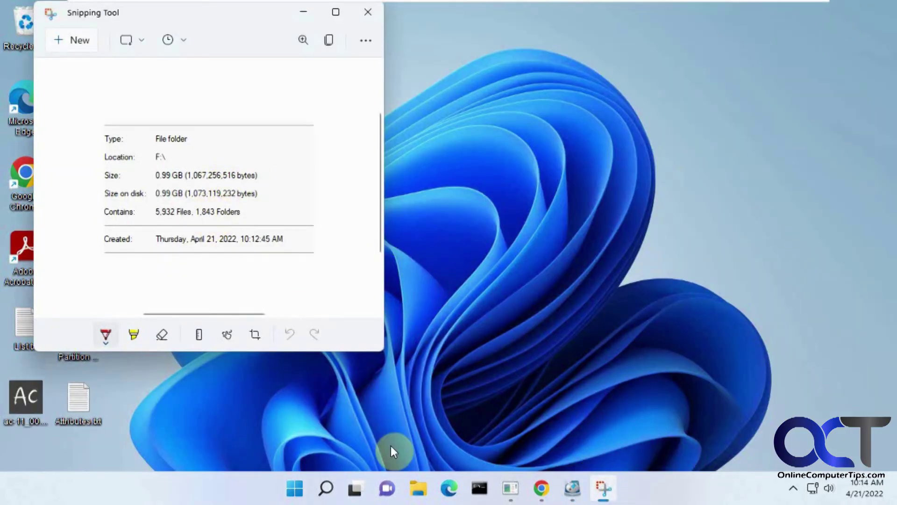
{"action": "left_click", "coordinate": [423, 494]}
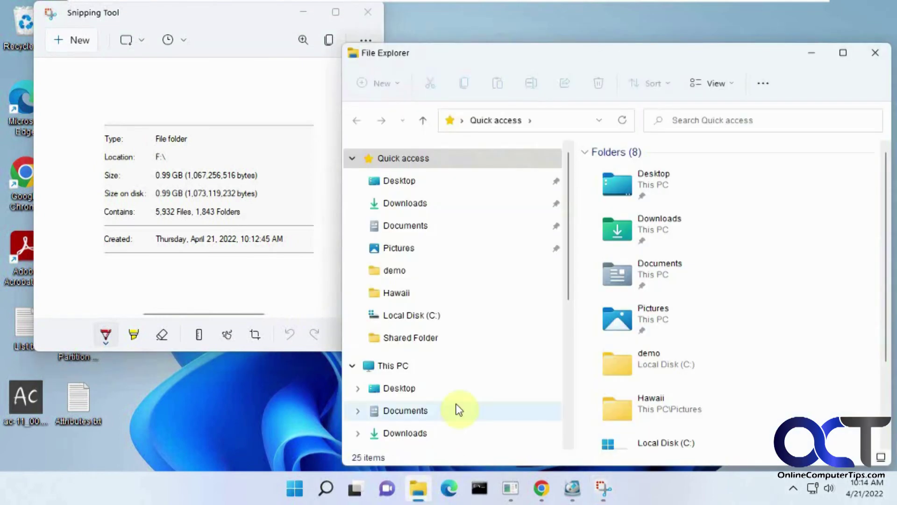
{"action": "scroll", "coordinate": [442, 383], "scroll_direction": "down", "scroll_amount": 3}
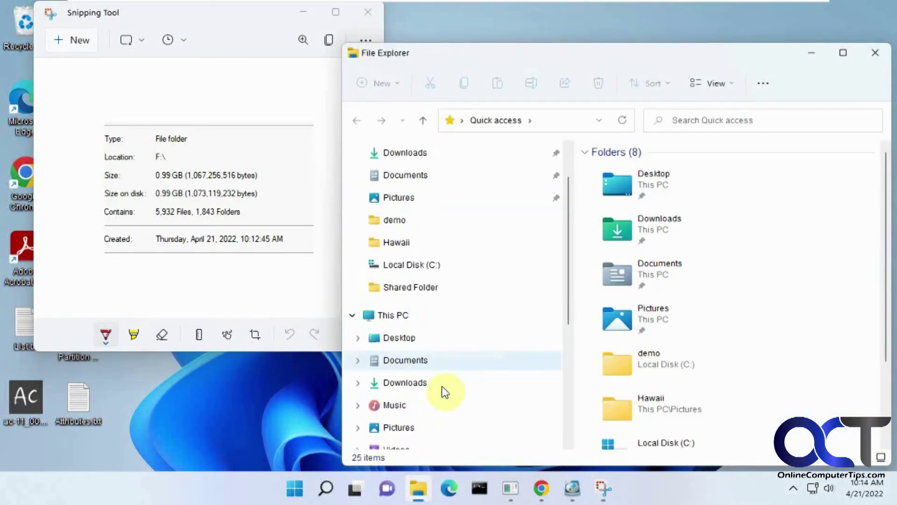
{"action": "scroll", "coordinate": [433, 439], "scroll_direction": "down", "scroll_amount": 1}
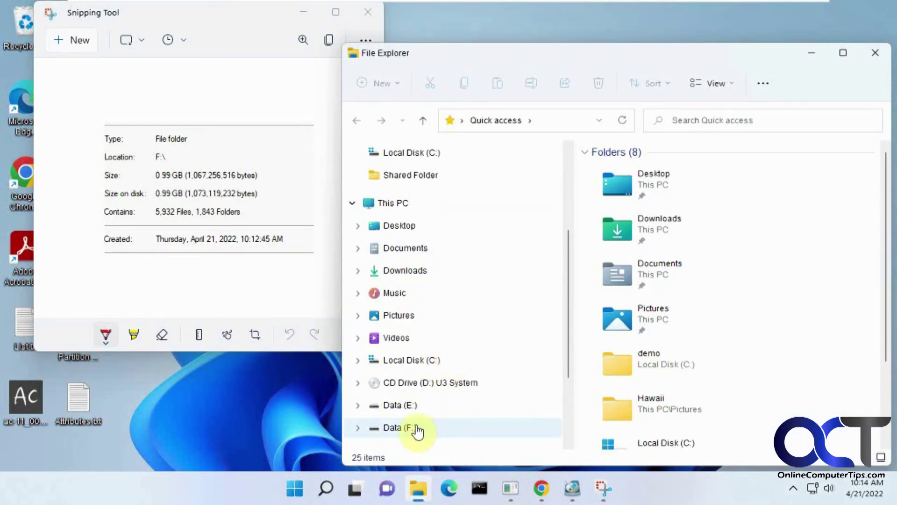
{"action": "left_click", "coordinate": [412, 428]}
- Compare the Files folder's Properties with the snip: still 5,932 files and 1,843 folders
{"action": "right_click", "coordinate": [610, 173]}
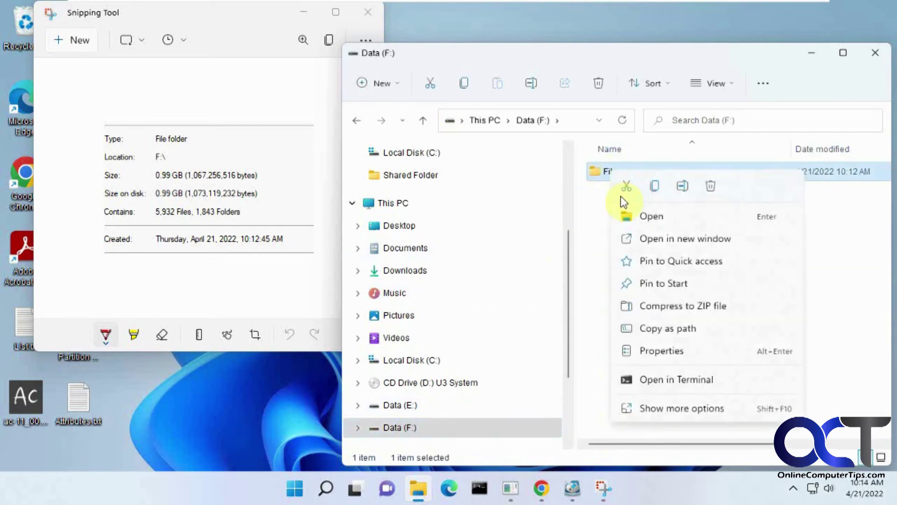
{"action": "left_click", "coordinate": [659, 350]}
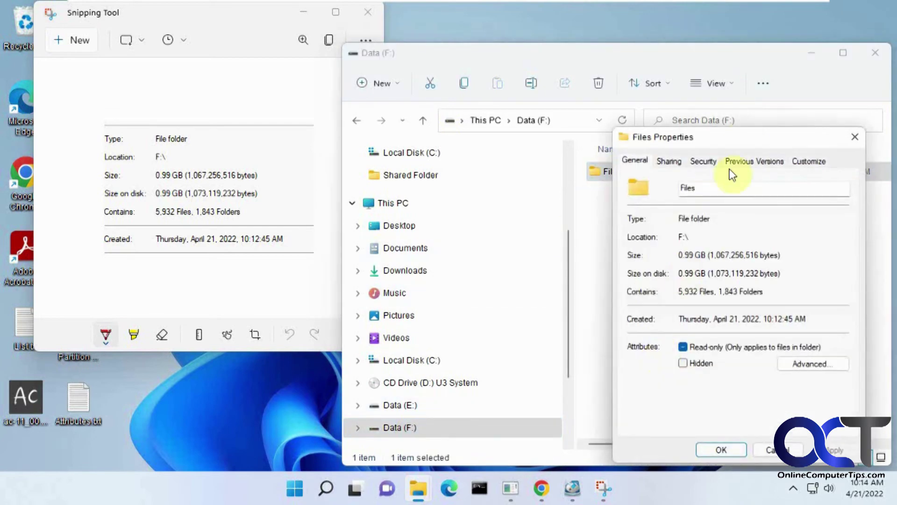
{"action": "left_click_drag", "start_coordinate": [745, 138], "coordinate": [450, 30]}
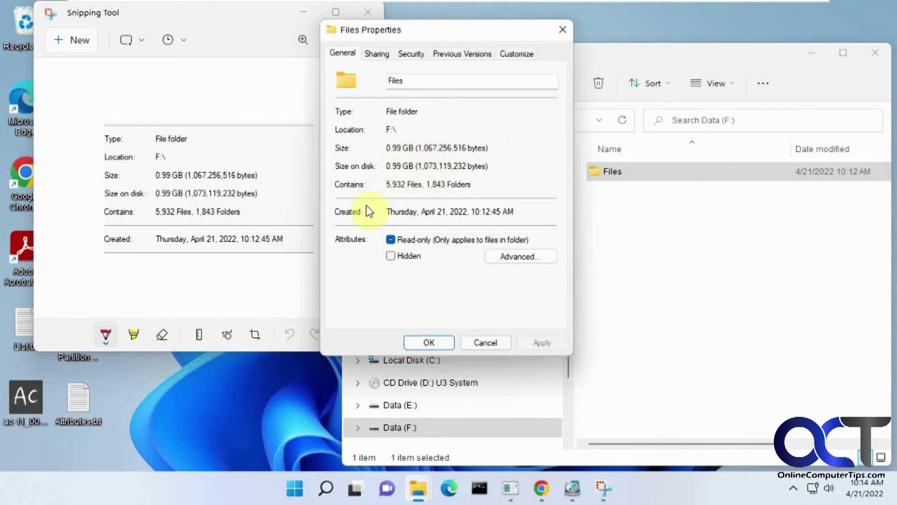
{"action": "left_click", "coordinate": [484, 343]}
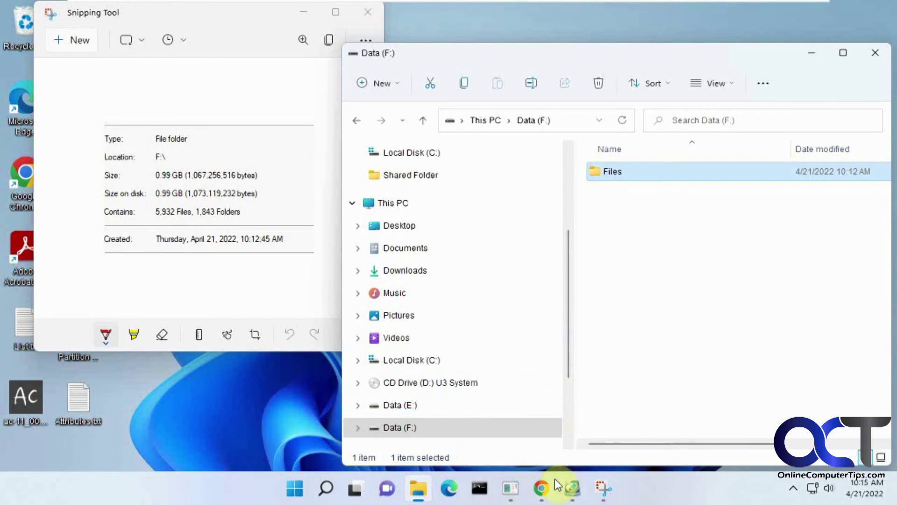
{"action": "left_click", "coordinate": [542, 487]}
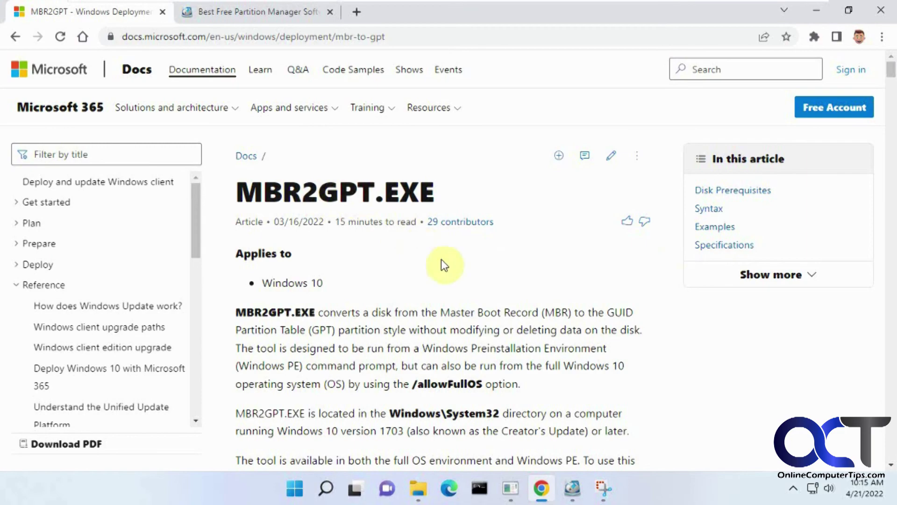
{"action": "scroll", "coordinate": [469, 277], "scroll_direction": "down", "scroll_amount": 10}
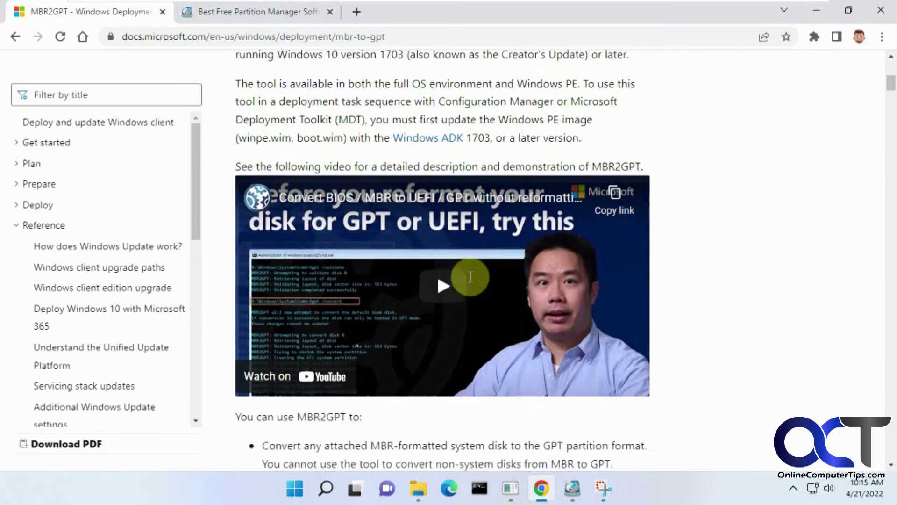
{"action": "scroll", "coordinate": [469, 275], "scroll_direction": "up", "scroll_amount": 5}
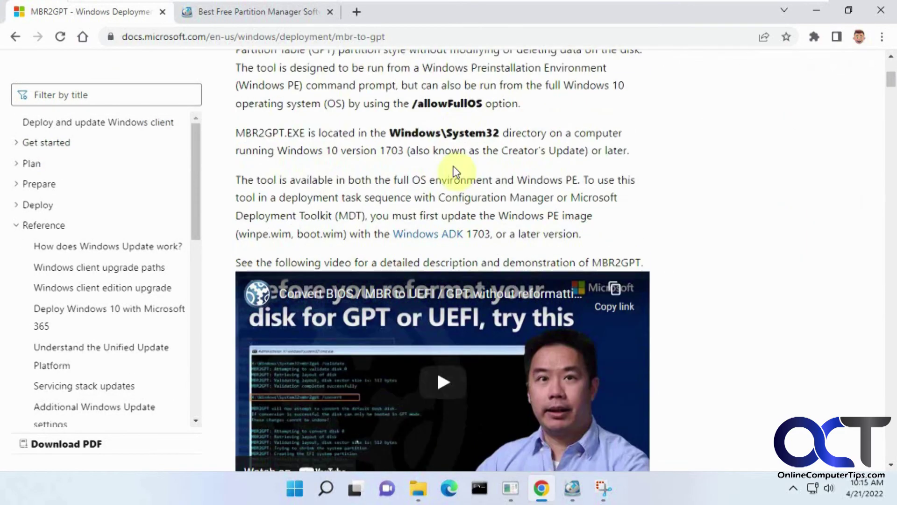
{"action": "scroll", "coordinate": [477, 340], "scroll_direction": "down", "scroll_amount": 8}
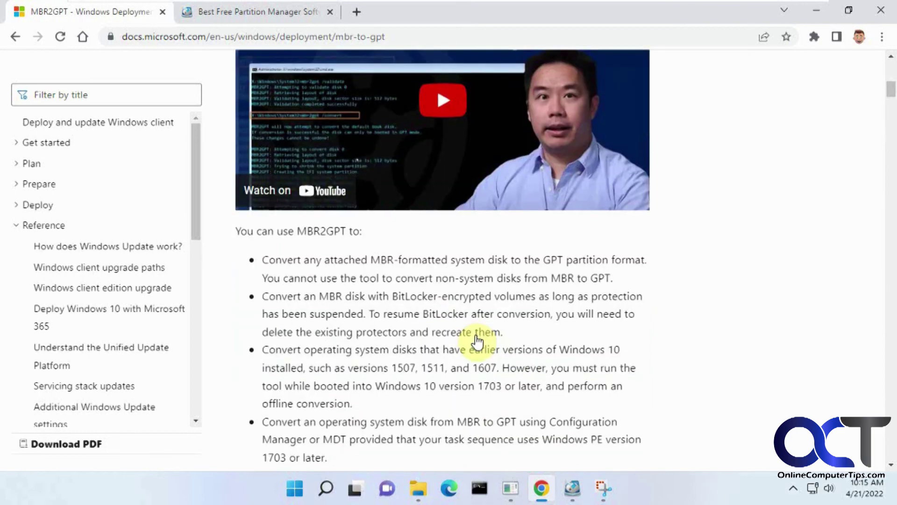
{"action": "scroll", "coordinate": [476, 342], "scroll_direction": "down", "scroll_amount": 15}
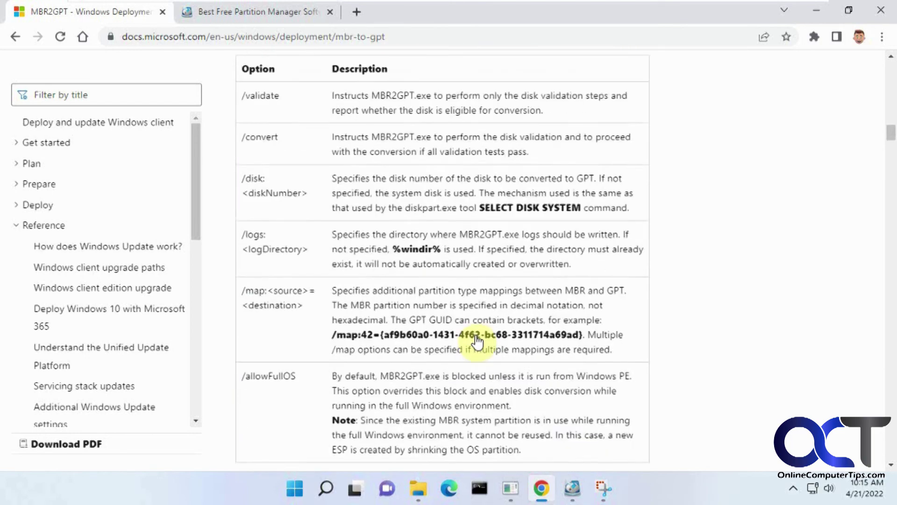
{"action": "scroll", "coordinate": [477, 342], "scroll_direction": "down", "scroll_amount": 13}
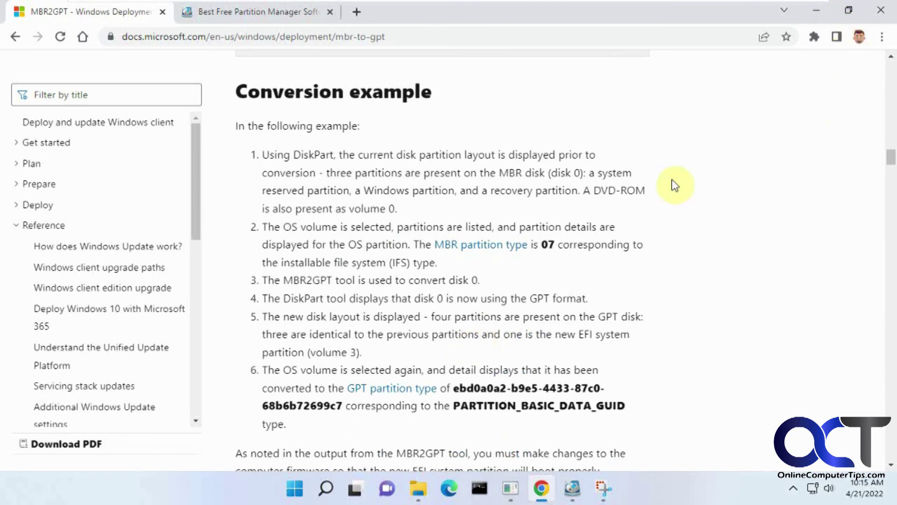
{"action": "scroll", "coordinate": [527, 287], "scroll_direction": "up", "scroll_amount": 3}
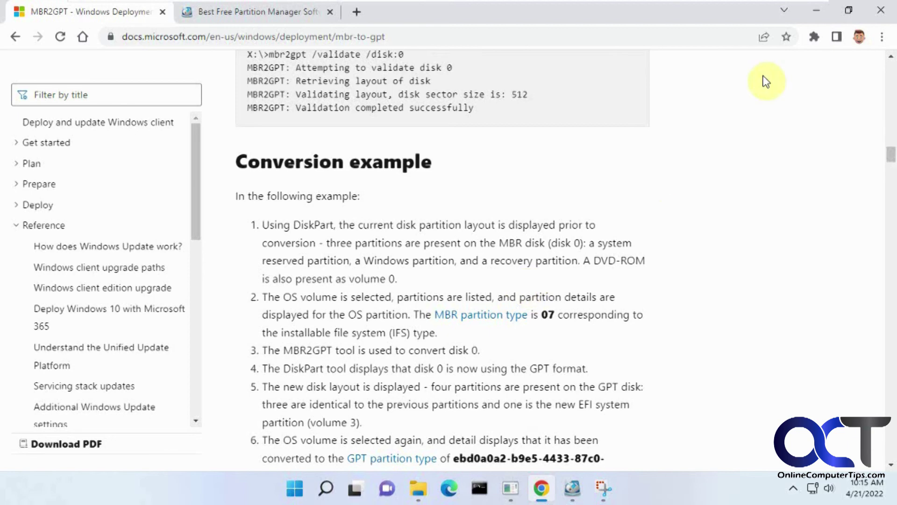
{"action": "left_click", "coordinate": [817, 9]}
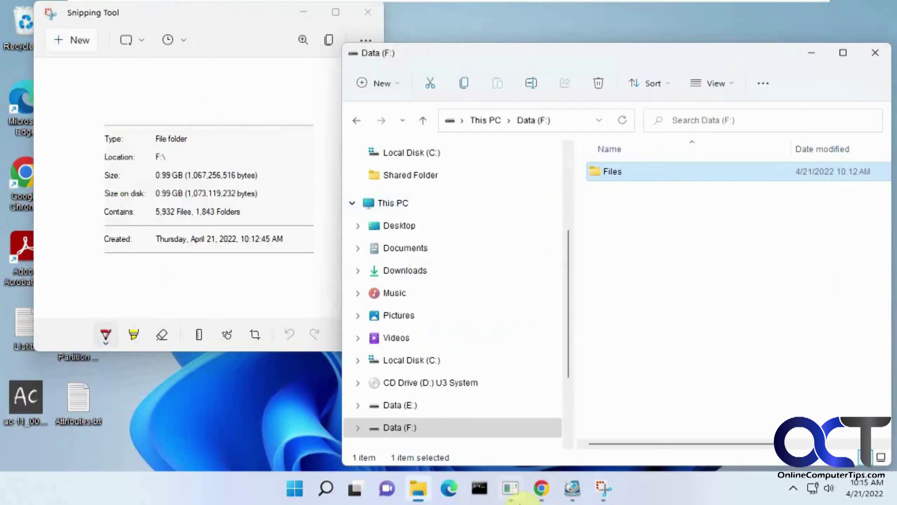
- Restore NIUBI Partition Editor, listing Disk 2 (F: Data, 30 GB) as Basic GPT
{"action": "left_click", "coordinate": [571, 486]}
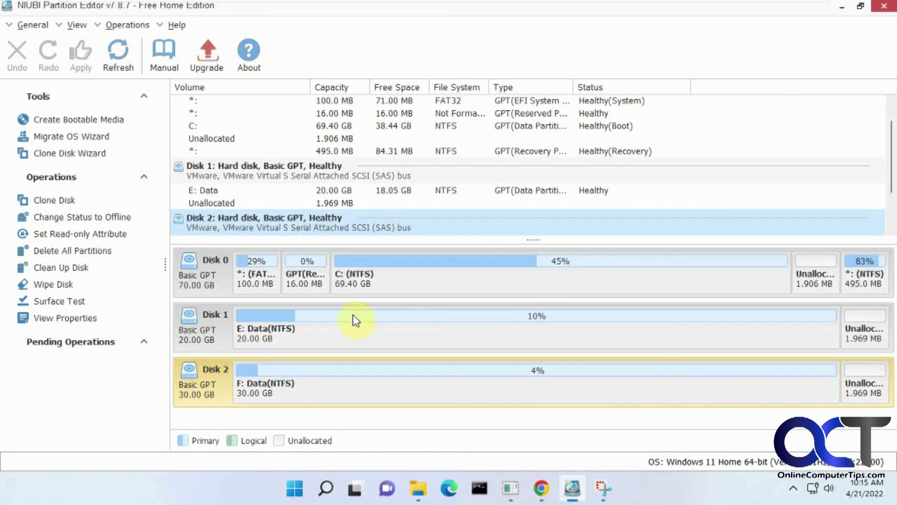